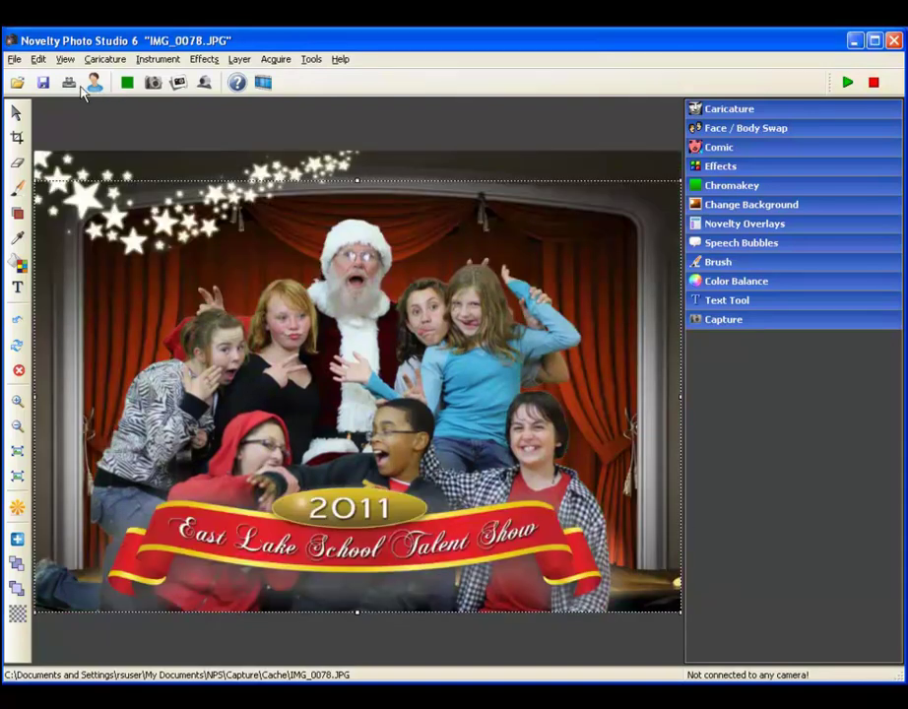
- Open the Print dialog for the East Lake School Talent Show group photo
left_click(69, 85)
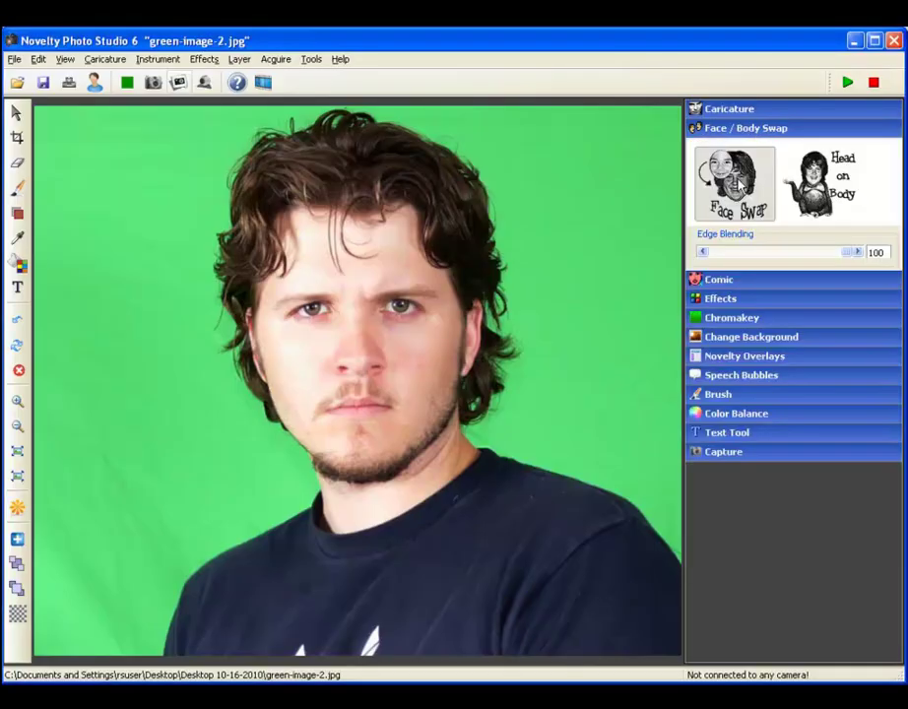
- Circle the man's face with Face / Body Swap and place it on the 226-pimp hippie picture
left_click(734, 182)
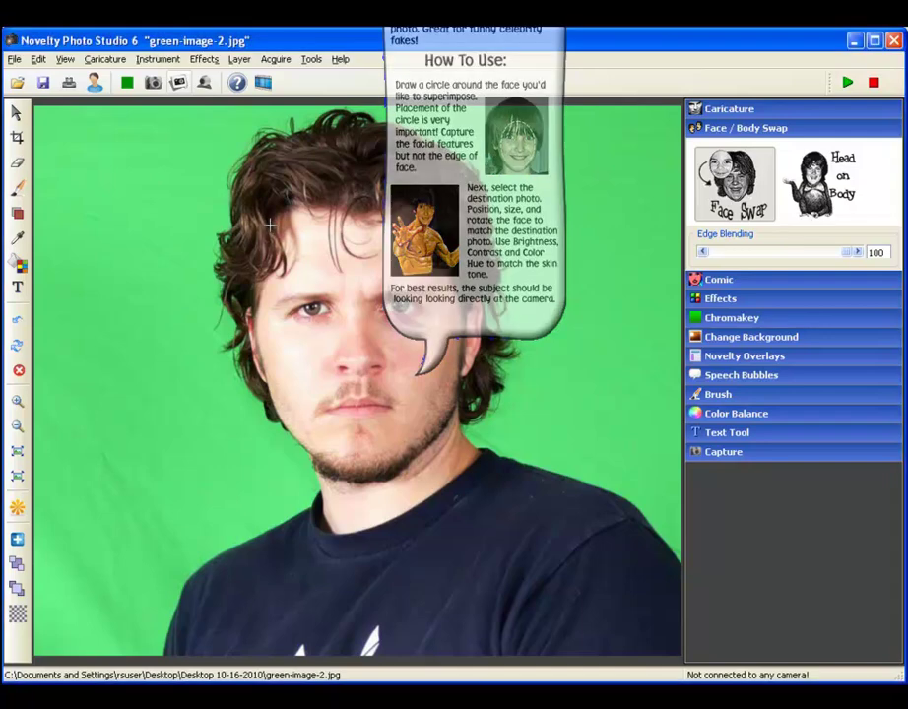
left_click_drag(270, 225, 451, 455)
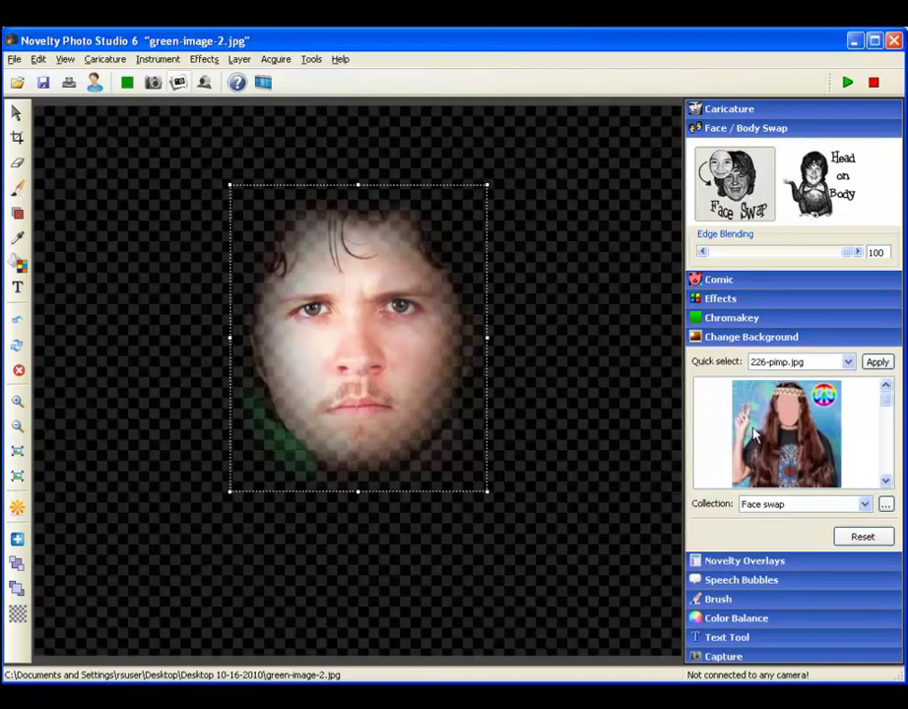
left_click(778, 421)
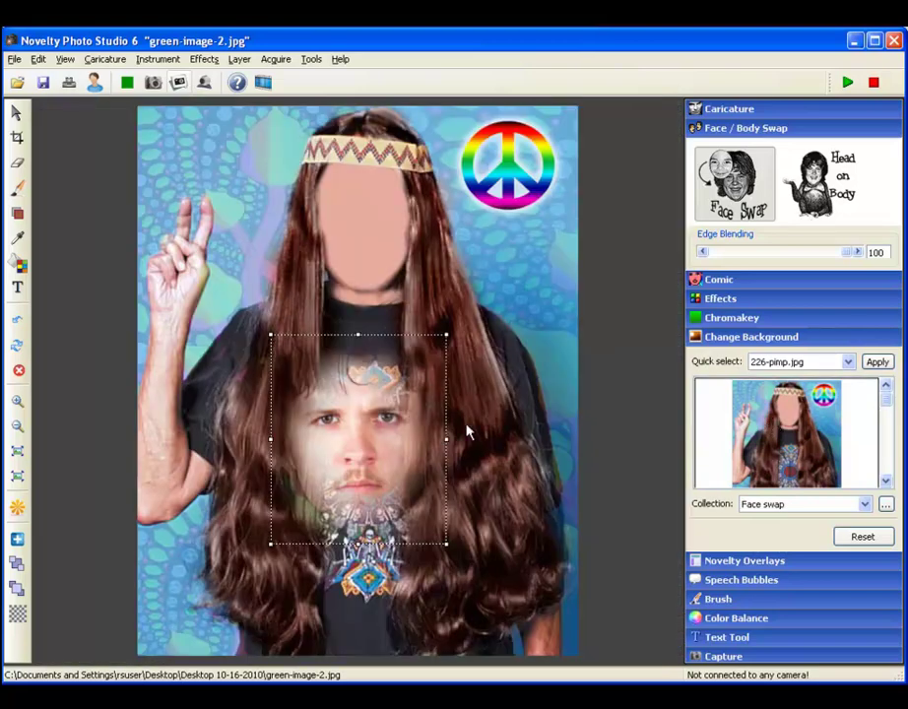
- Move, shrink and stretch the face to fit the hippie's head under the headband
left_click_drag(384, 467, 385, 263)
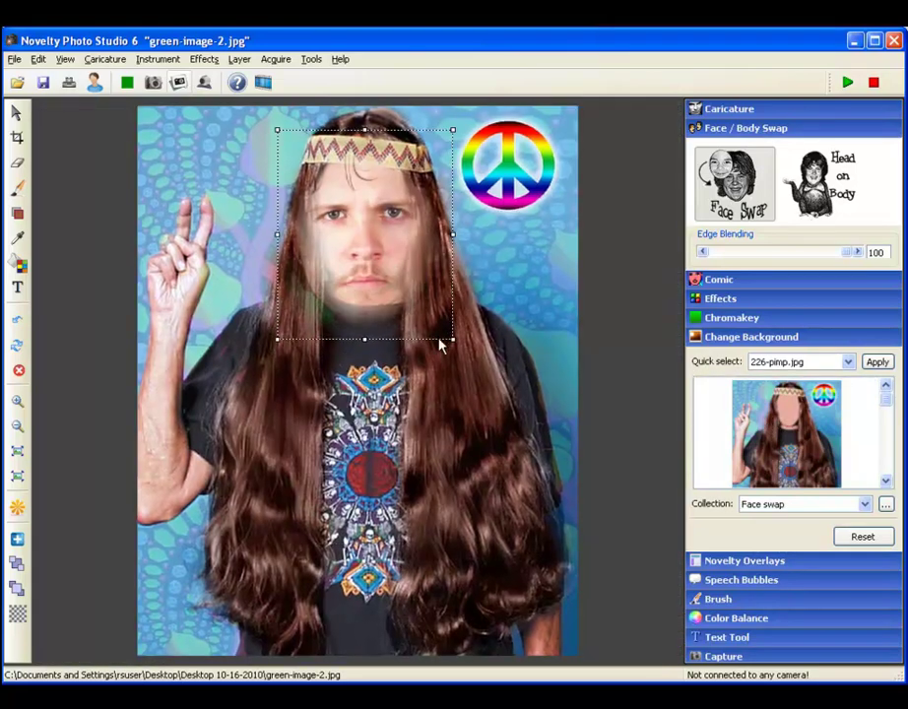
left_click_drag(454, 341, 415, 290)
left_click_drag(379, 239, 384, 207)
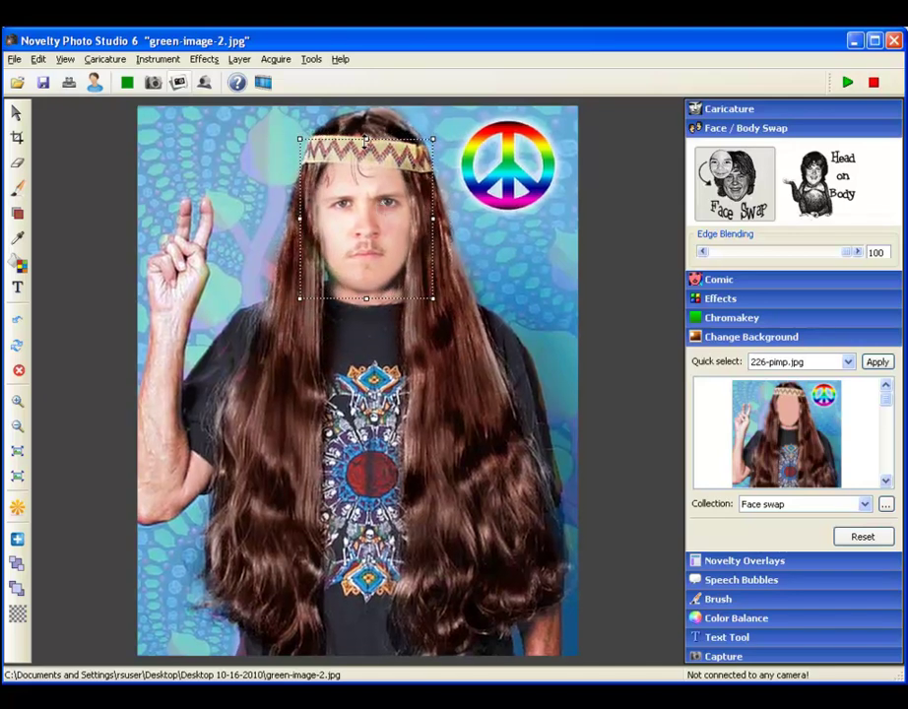
left_click_drag(366, 139, 364, 132)
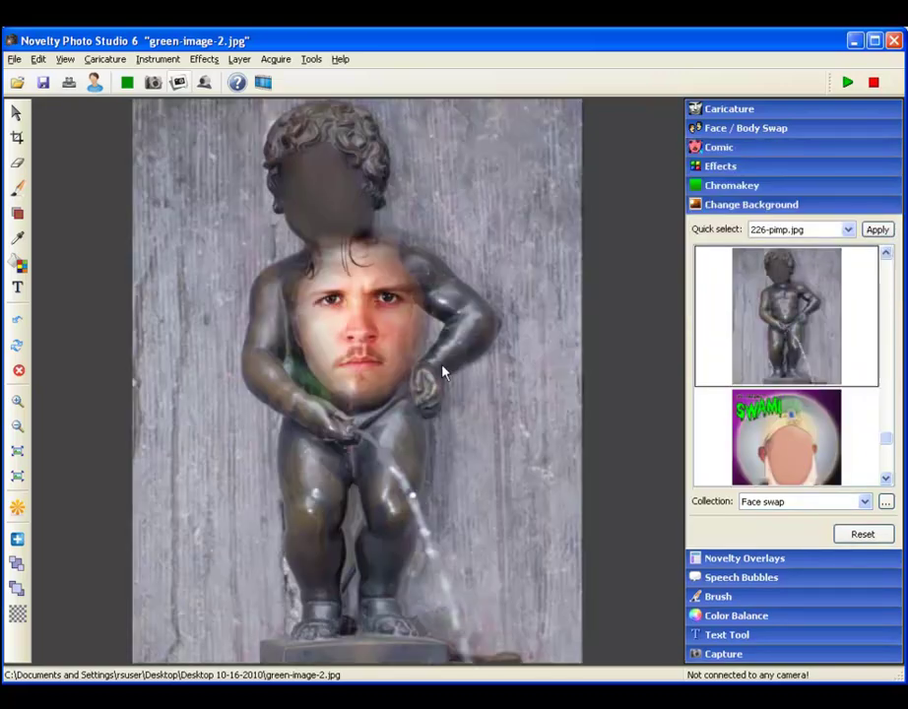
- Shrink, move, tilt and narrow the pasted face to sit on the statue's head
left_click(370, 333)
left_click_drag(442, 419, 390, 347)
left_click_drag(344, 282, 338, 197)
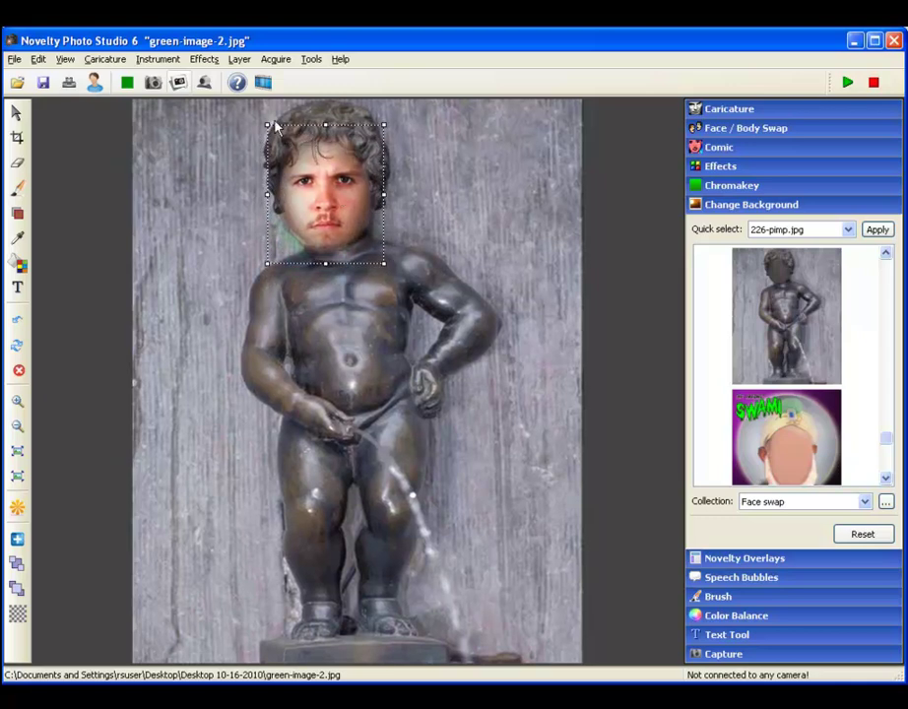
left_click_drag(269, 125, 263, 124)
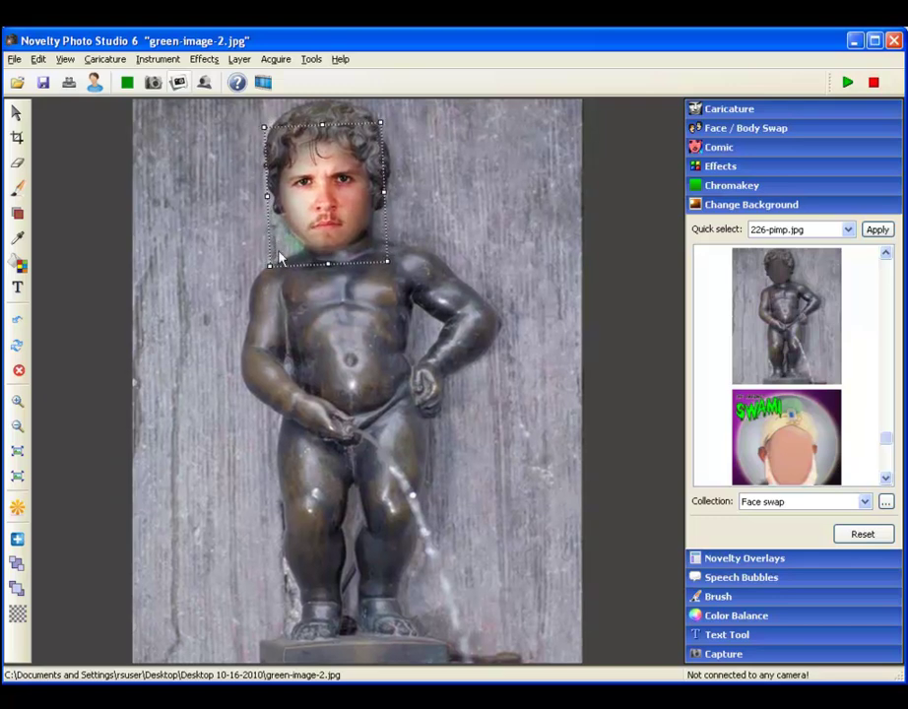
left_click_drag(268, 267, 272, 263)
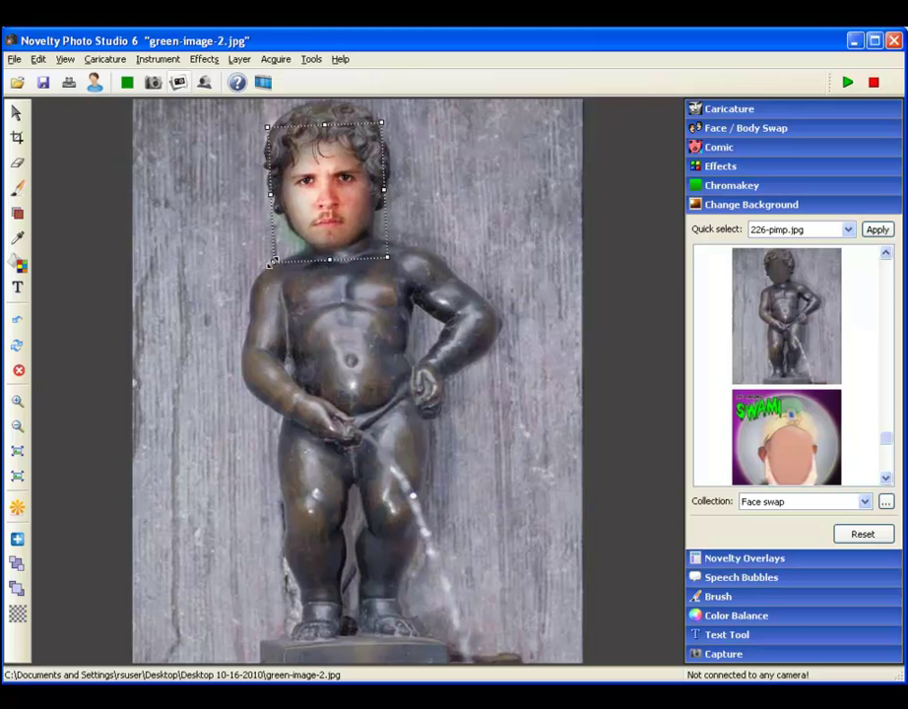
- Make the face grayscale, lower its brightness and contrast, and apply the changes
left_click(730, 166)
left_click(843, 353)
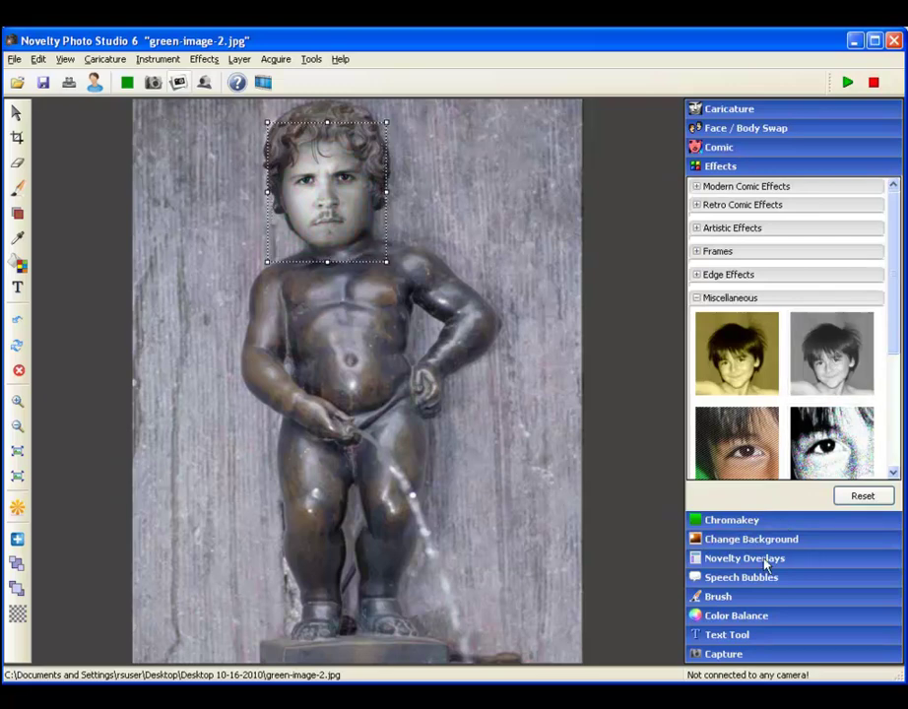
left_click(740, 616)
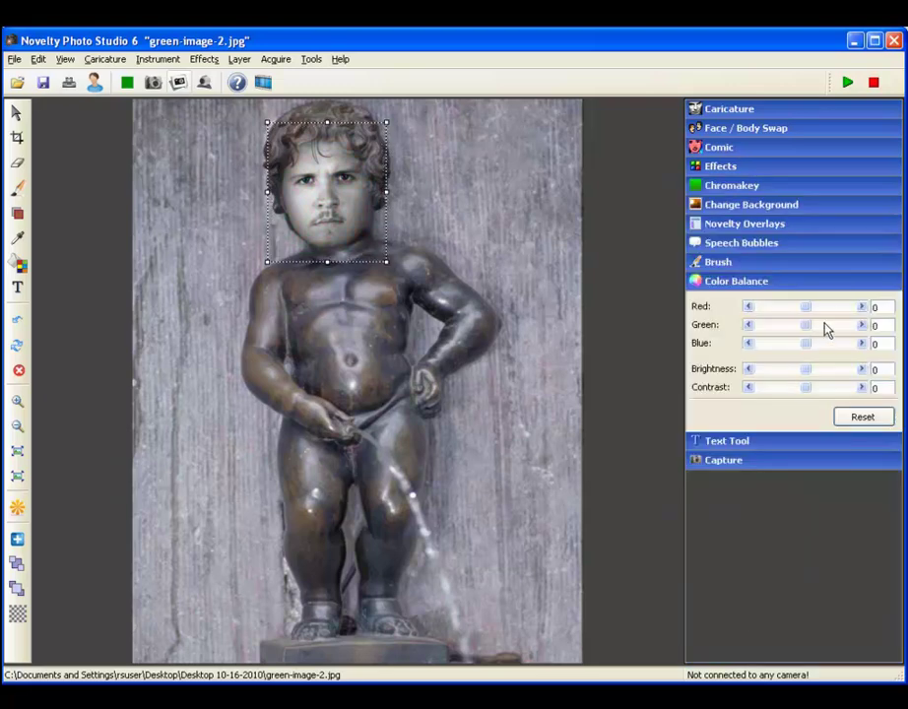
mouse_move(805, 375)
left_mouse_down()
mouse_move(796, 373)
mouse_move(817, 397)
mouse_move(794, 399)
mouse_move(789, 376)
left_mouse_up()
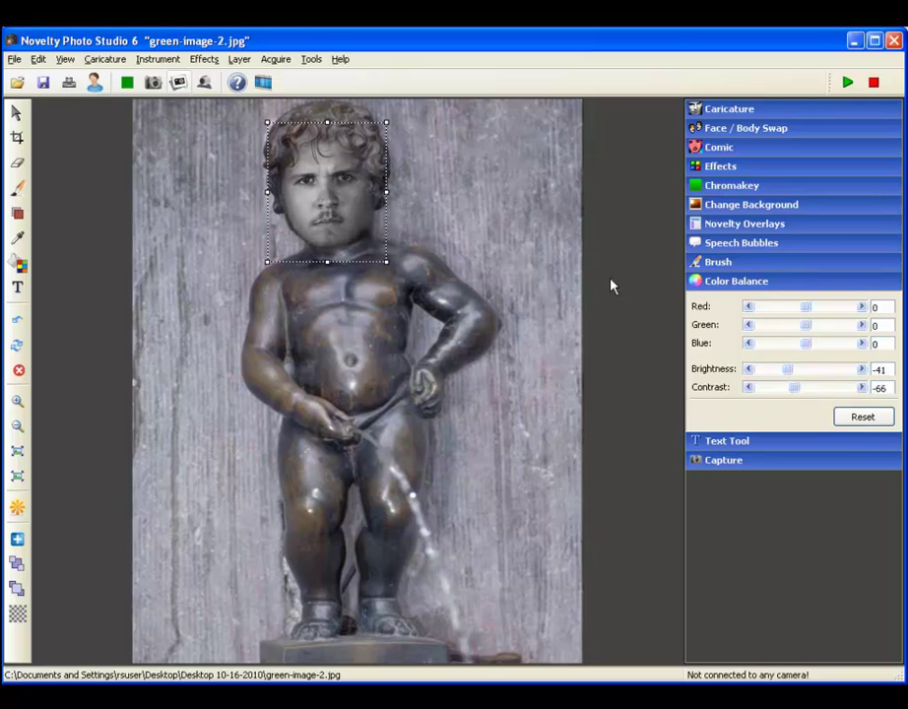
left_click(563, 254)
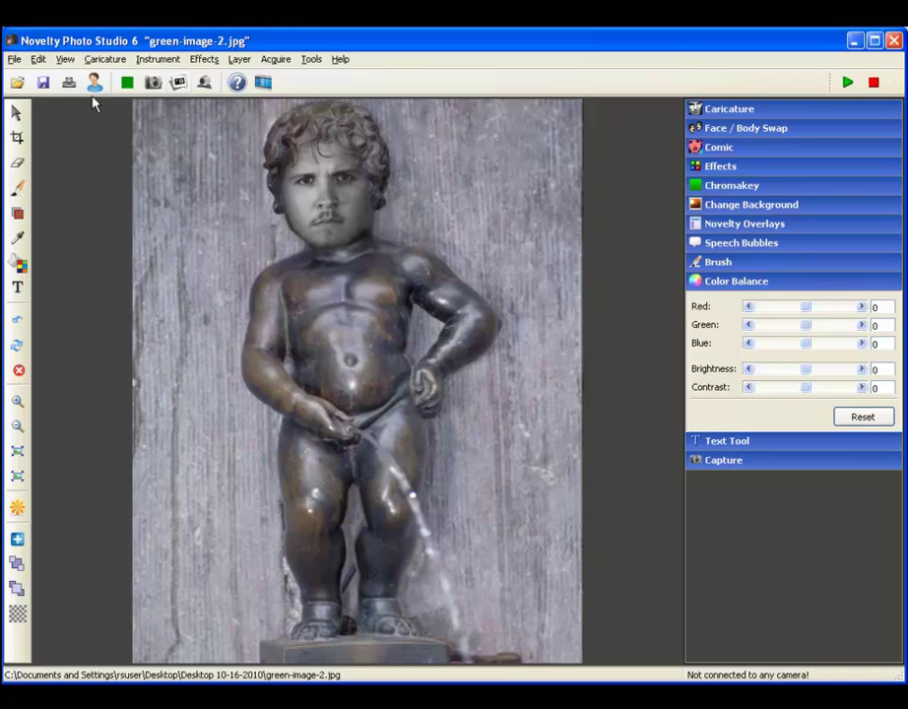
- Select the man's head and shoulders, apply the four-colour pop-art effect, and open printing
left_click(69, 83)
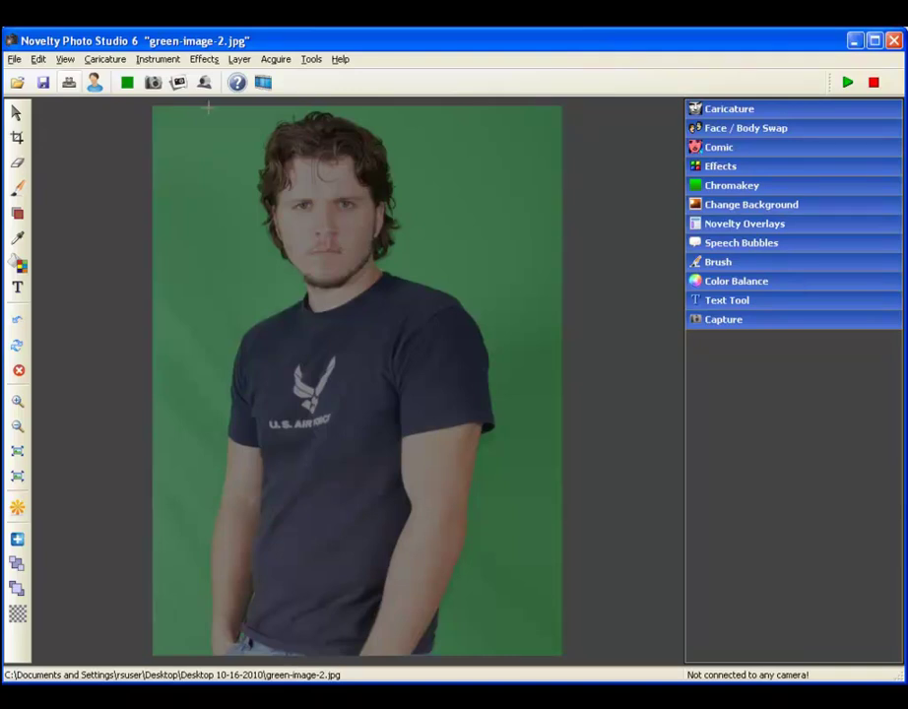
left_click_drag(207, 107, 464, 349)
left_click(705, 166)
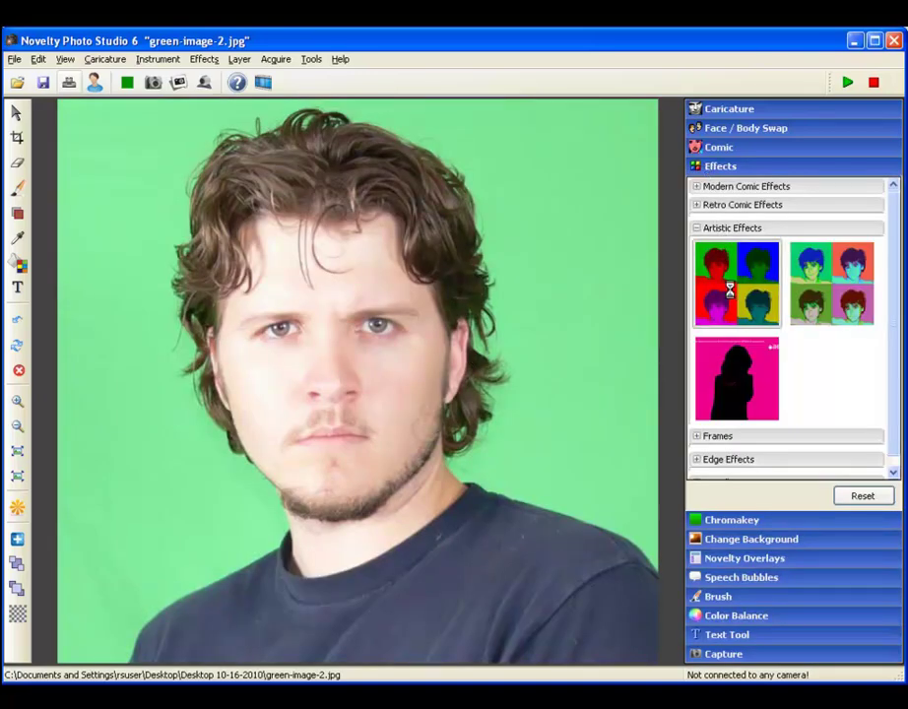
left_click(726, 297)
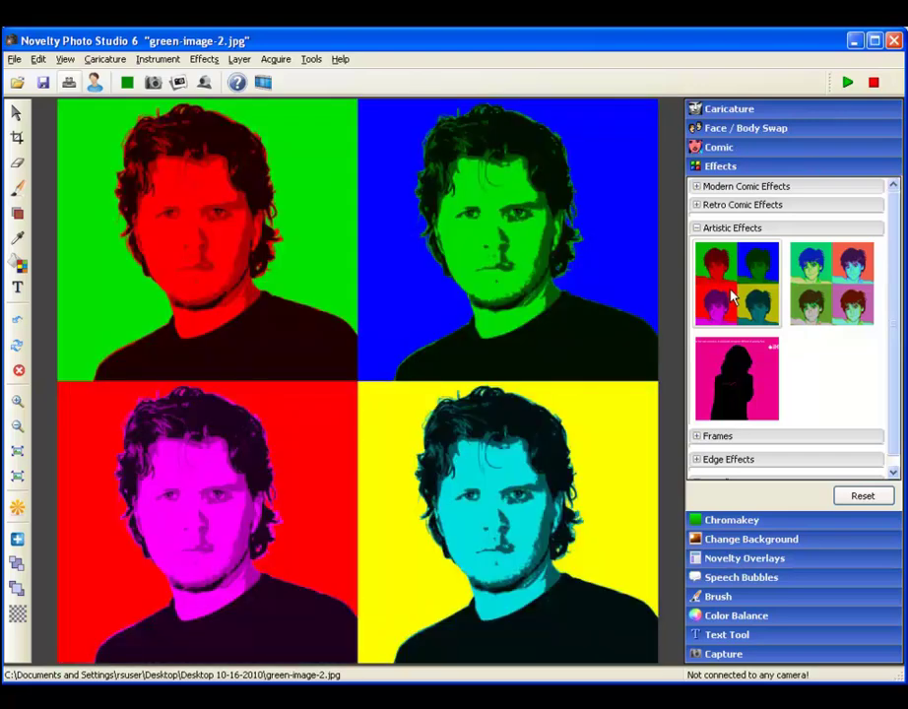
key("ctrl+p")
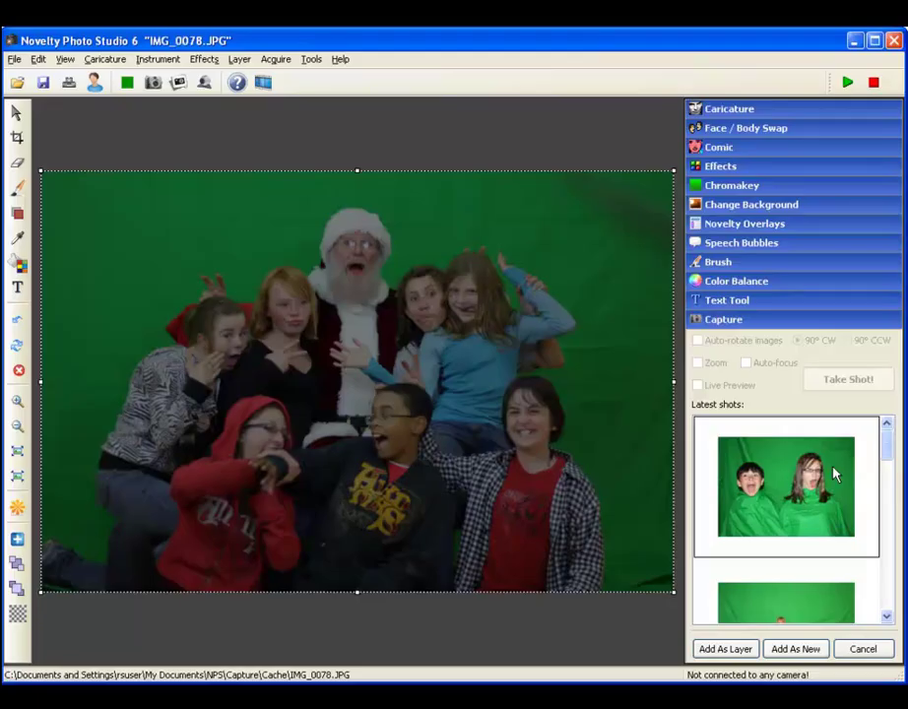
- Open kids.jpg, key out the green around the boy's head, and choose the pirate background
double_click(833, 475)
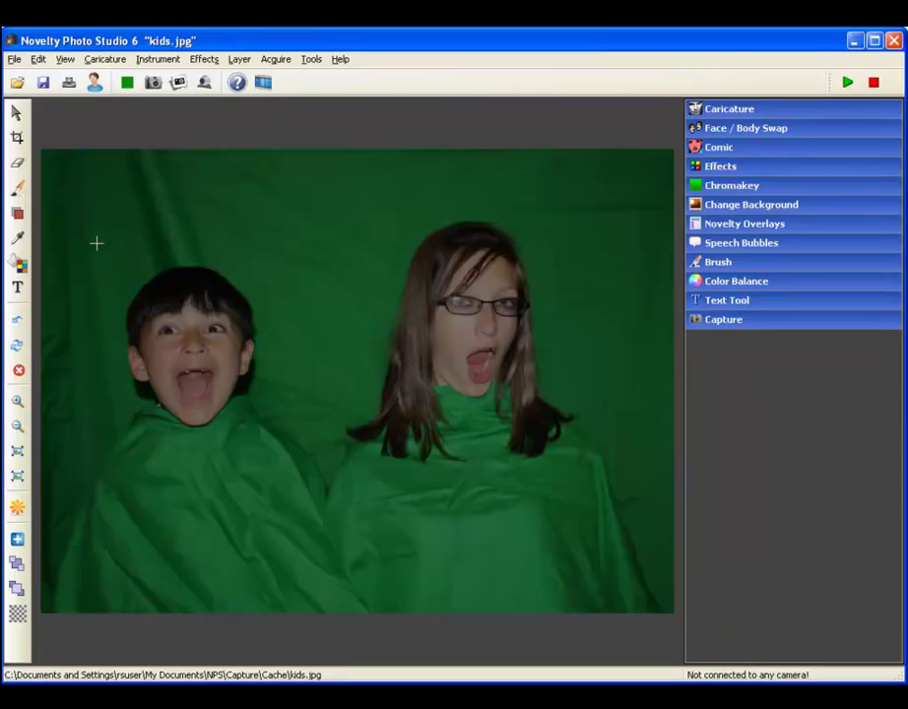
left_click_drag(96, 242, 299, 460)
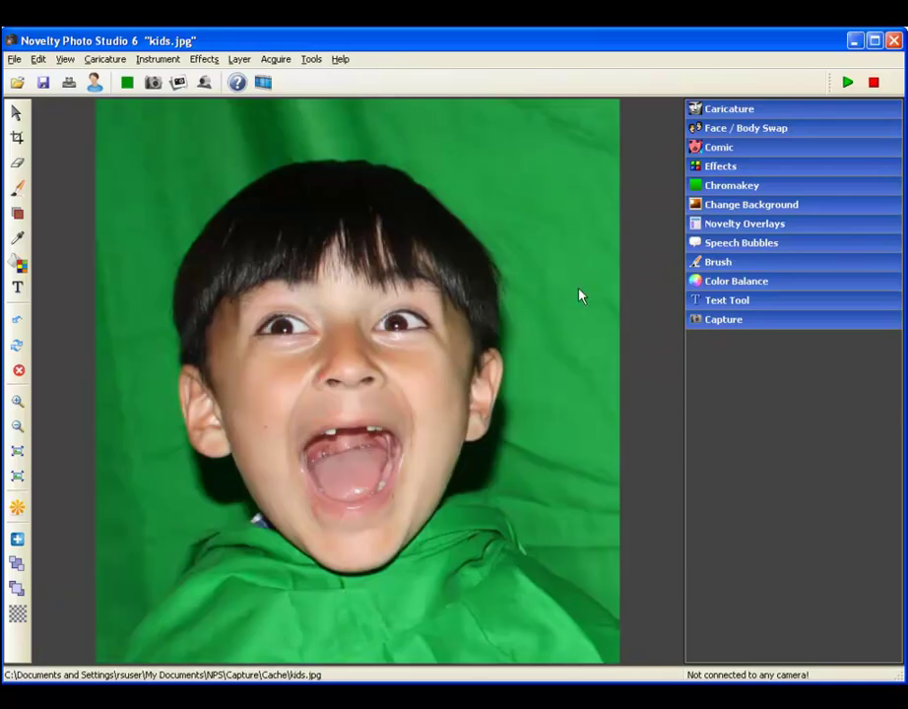
left_click(743, 189)
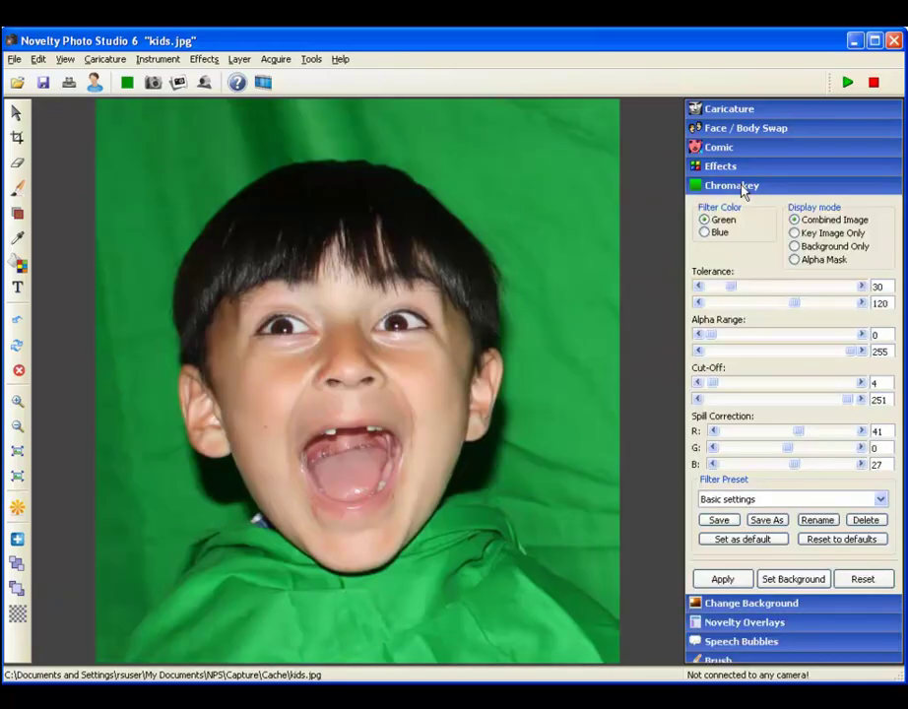
left_click(788, 579)
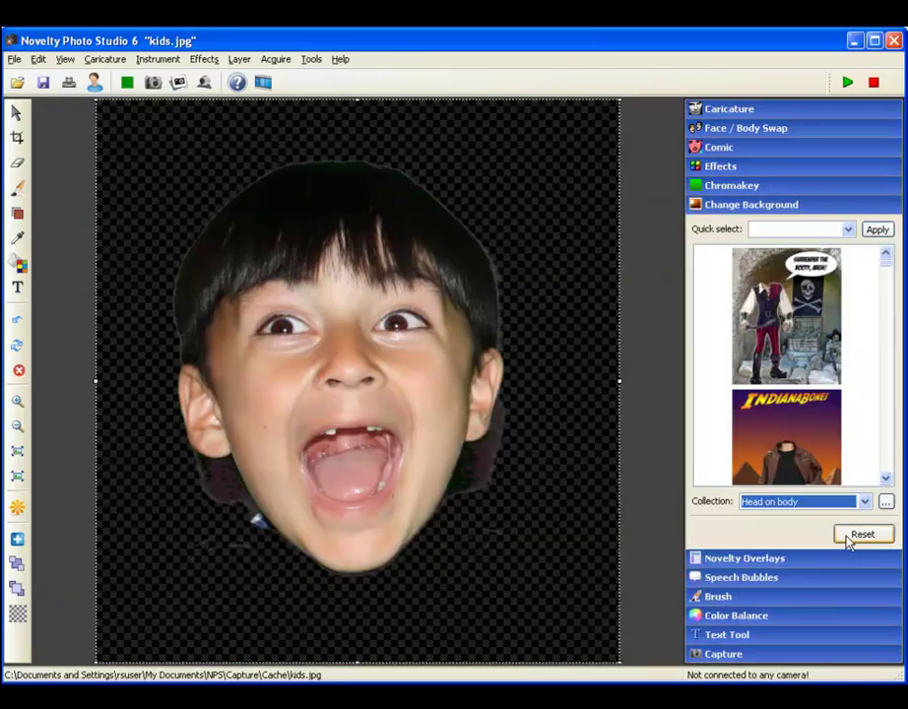
left_click(786, 315)
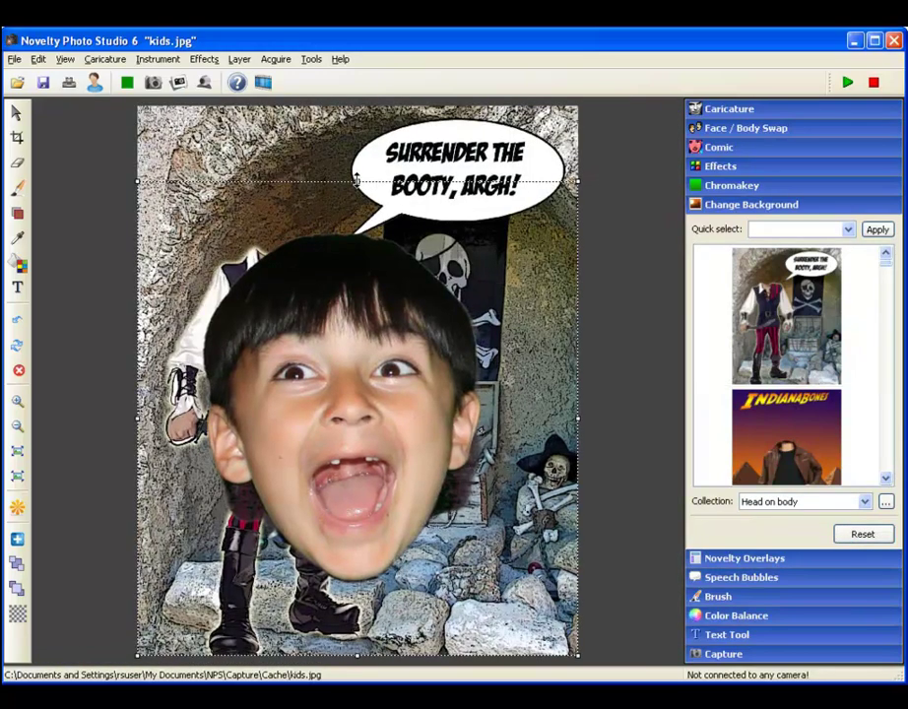
- Shrink the boy's head onto the pirate's neck and preview the picture for printing
left_click_drag(356, 181, 356, 395)
left_click_drag(365, 511, 279, 193)
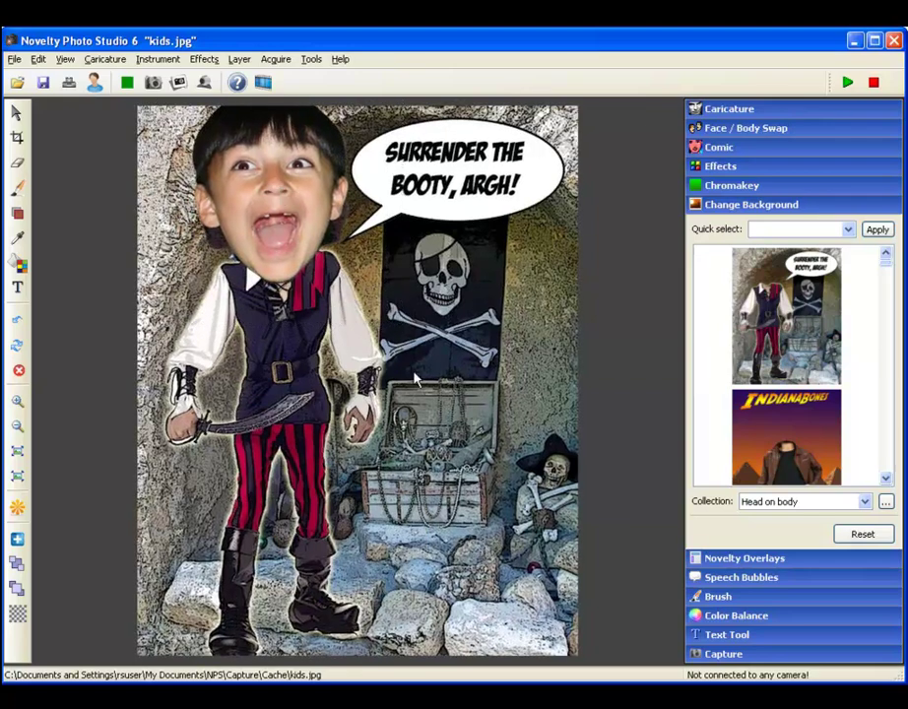
left_click(69, 83)
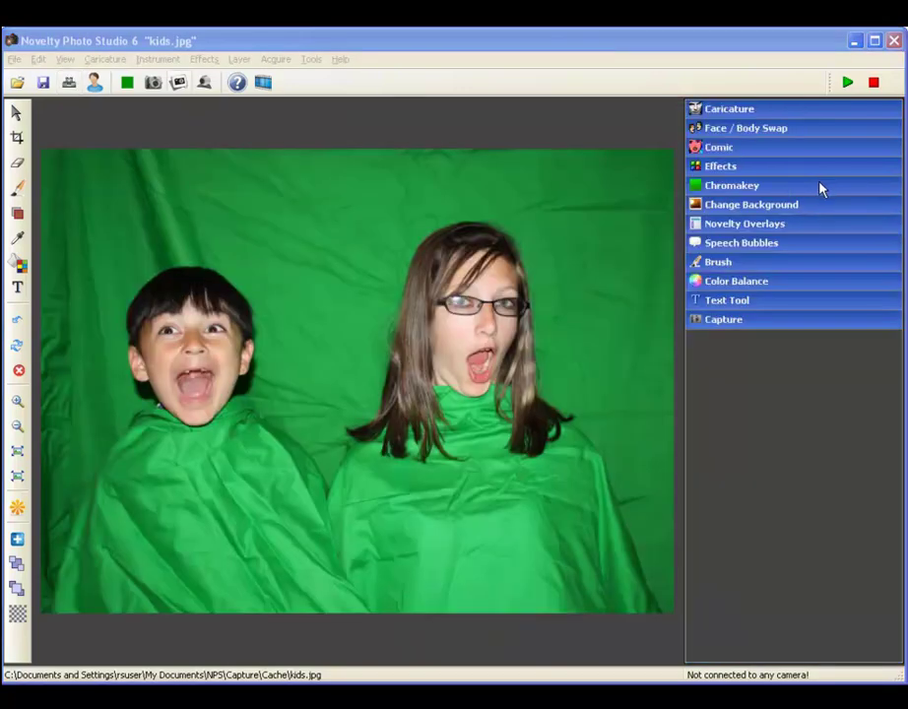
left_click(820, 187)
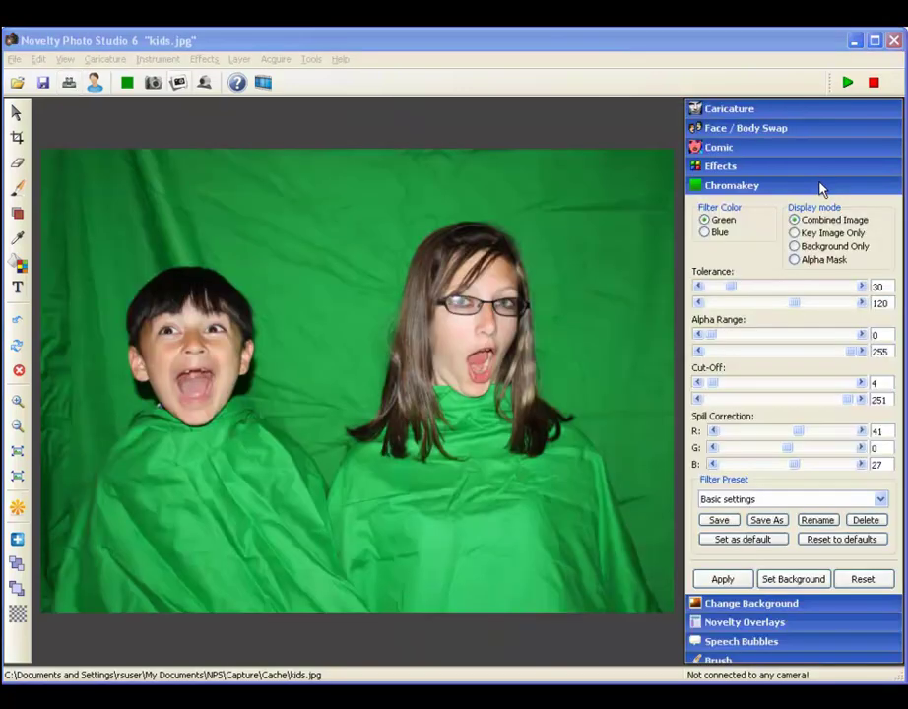
- Key out the green, apply the 226-pimp.jpg body template, and move the heads onto the bodies
left_click(785, 581)
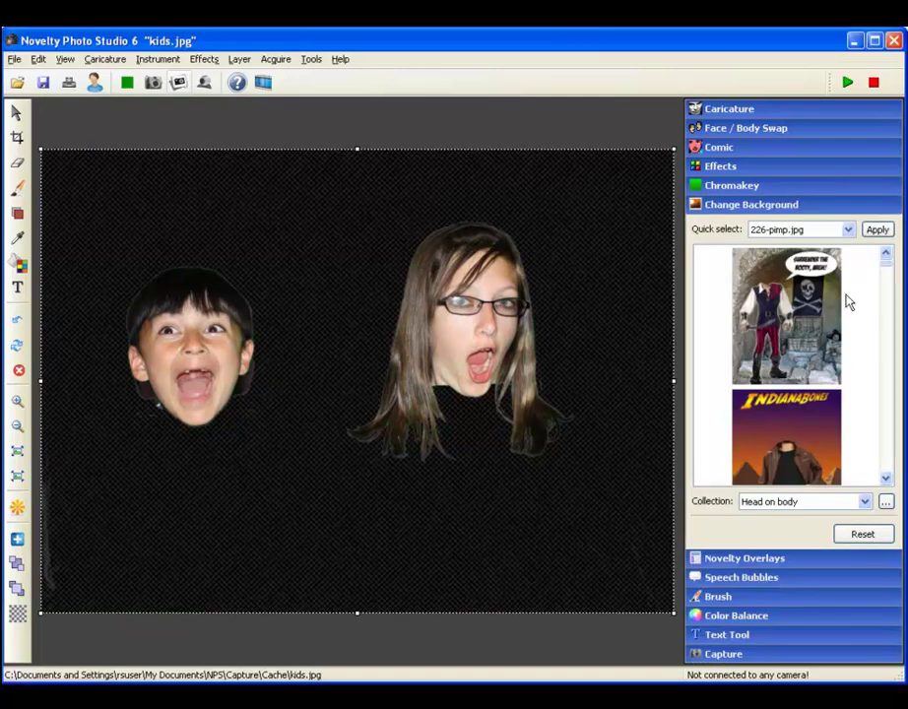
left_click(848, 229)
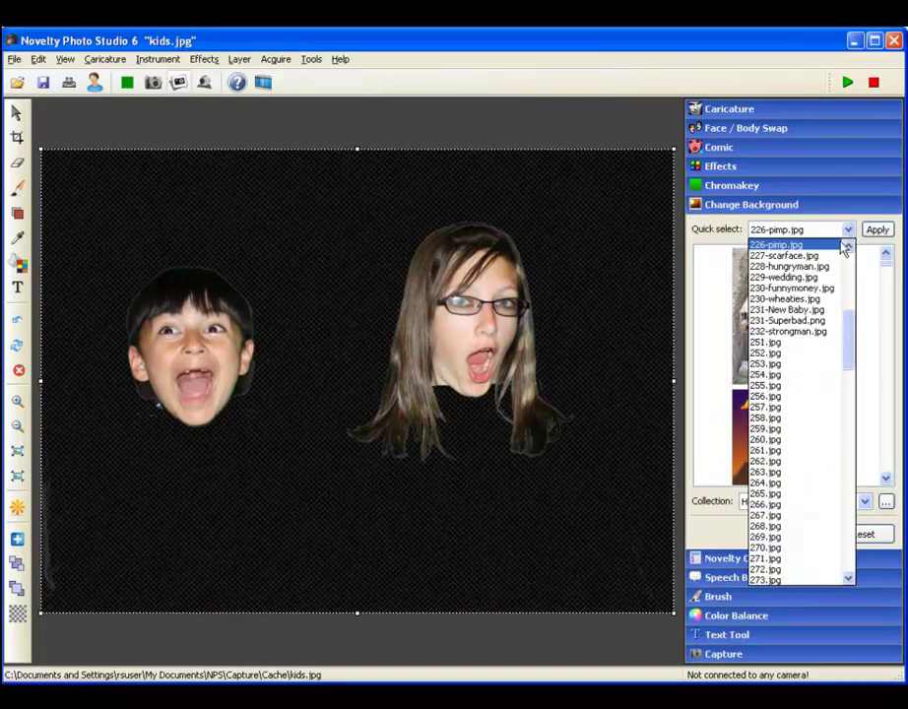
left_click(827, 244)
left_click(877, 230)
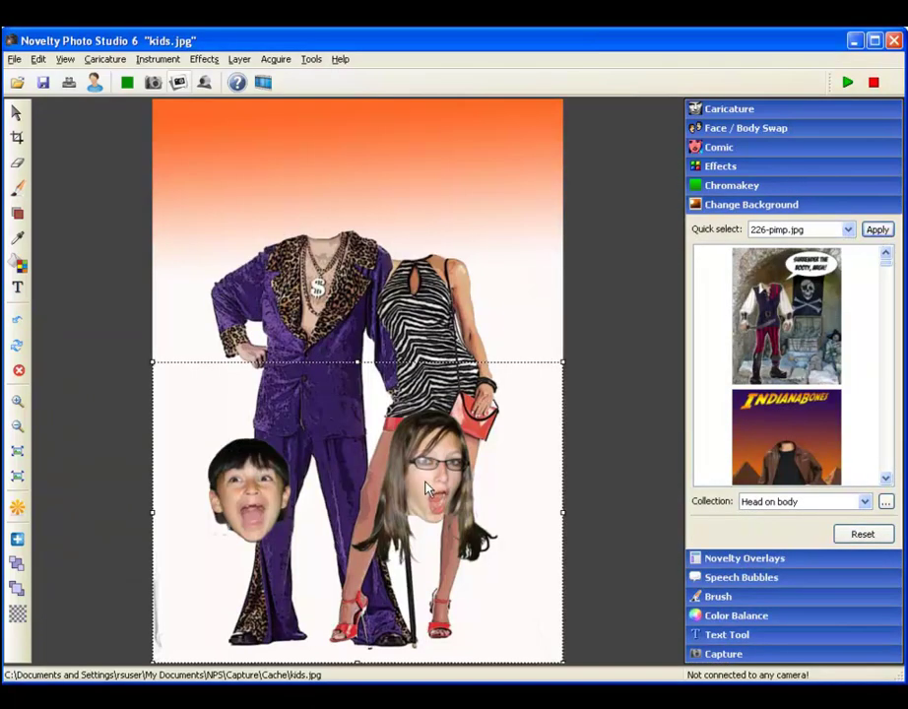
left_click_drag(429, 471, 434, 217)
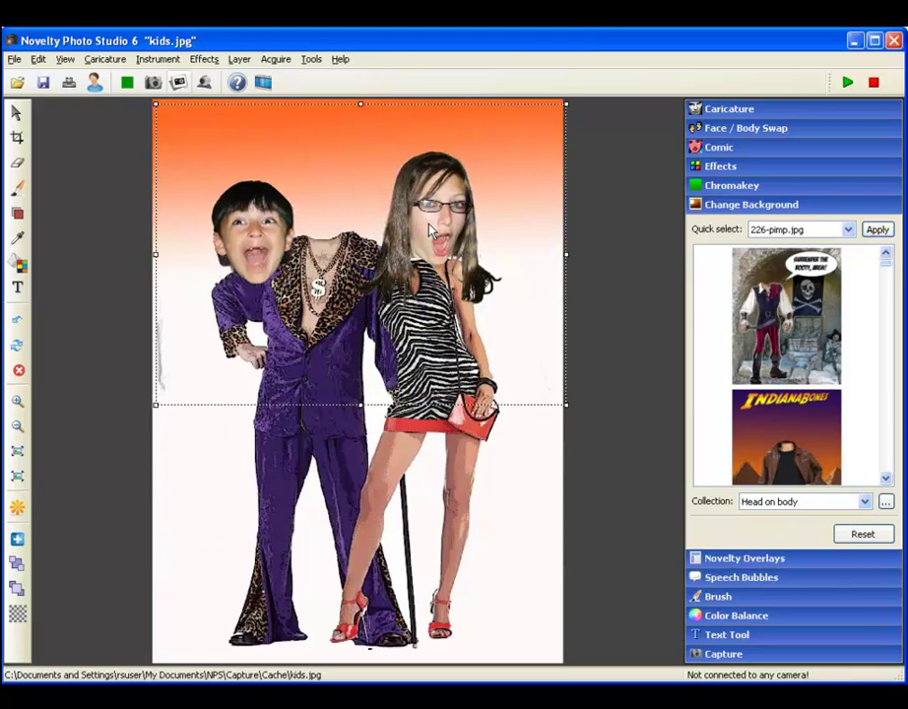
- Duplicate the heads layer and crop the lower copy to the boy's head, then crop the upper copy
left_click_drag(308, 128, 307, 300)
left_click(16, 137)
left_click_drag(186, 333, 304, 472)
key("Return")
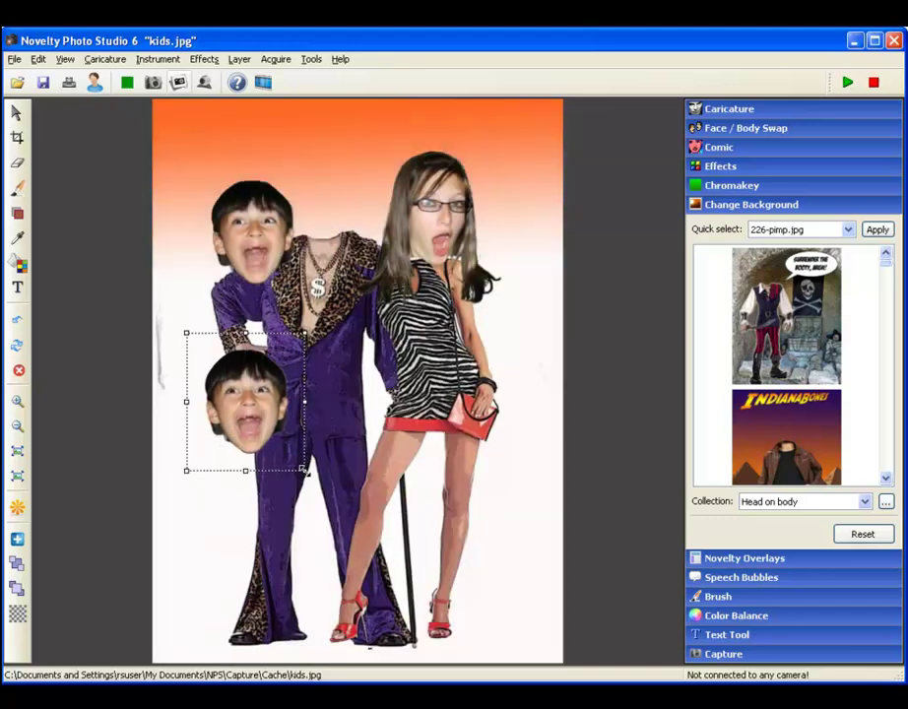
left_click(433, 244)
left_click(16, 137)
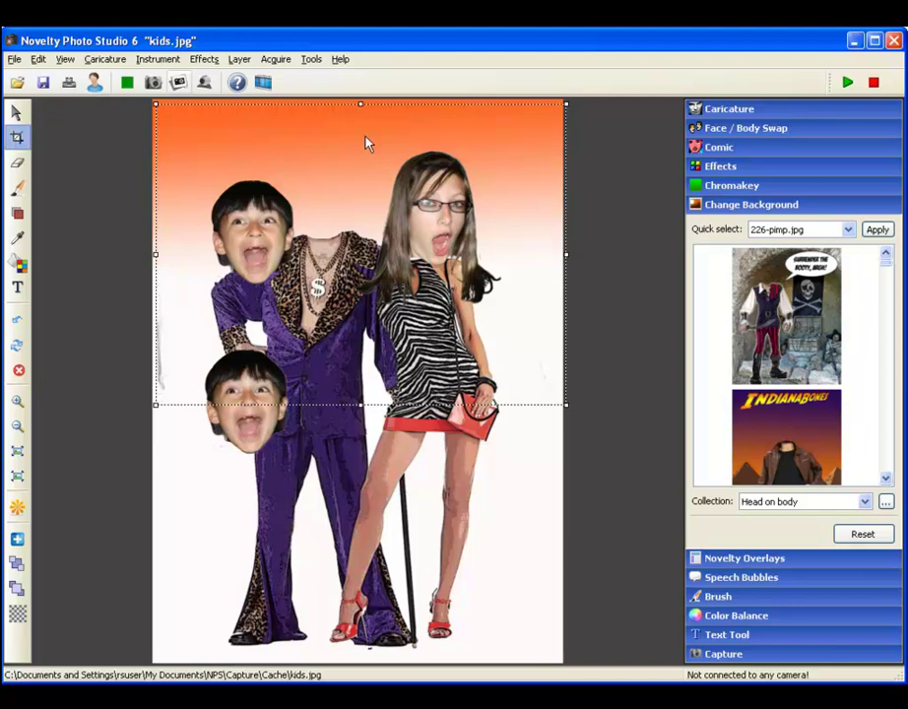
left_click_drag(359, 132, 511, 336)
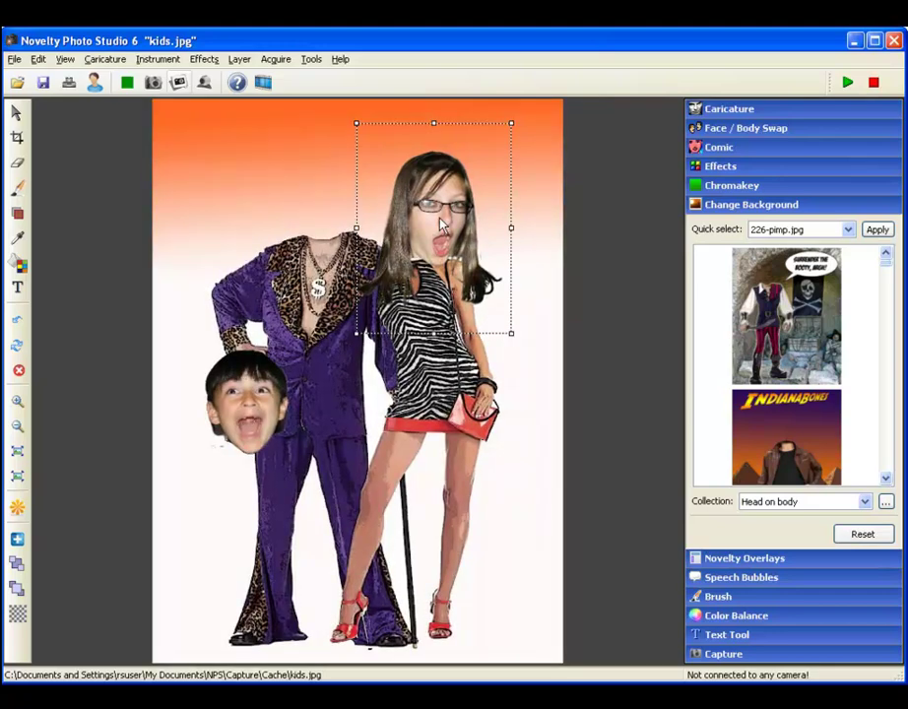
- Place the girl's head on the zebra dress and the boy's on the purple suit, then print
left_click_drag(441, 224, 422, 231)
left_click(264, 391)
left_click_drag(264, 391, 320, 207)
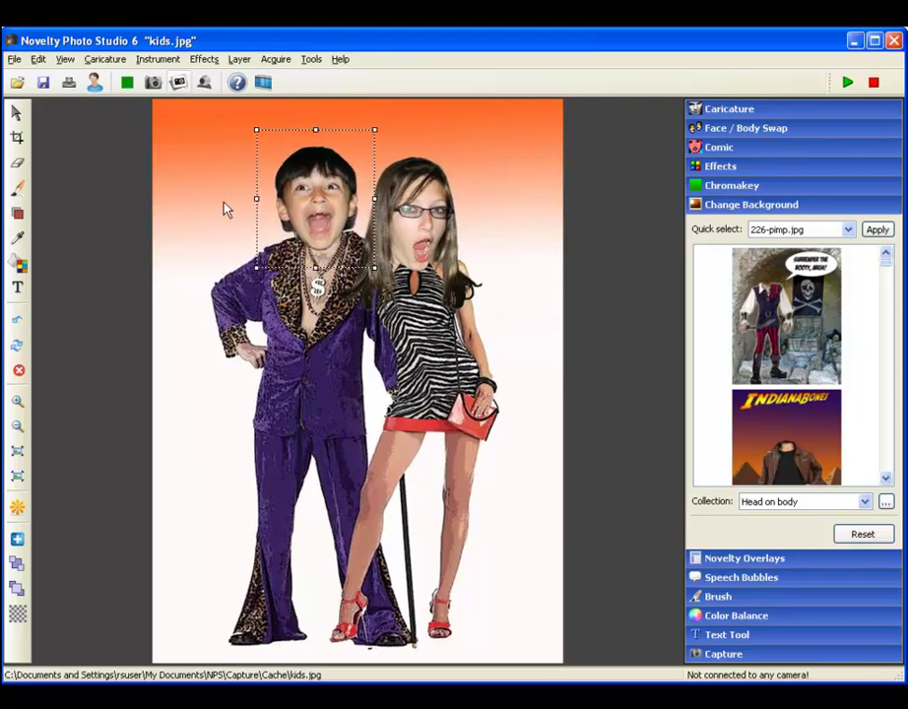
left_click(69, 84)
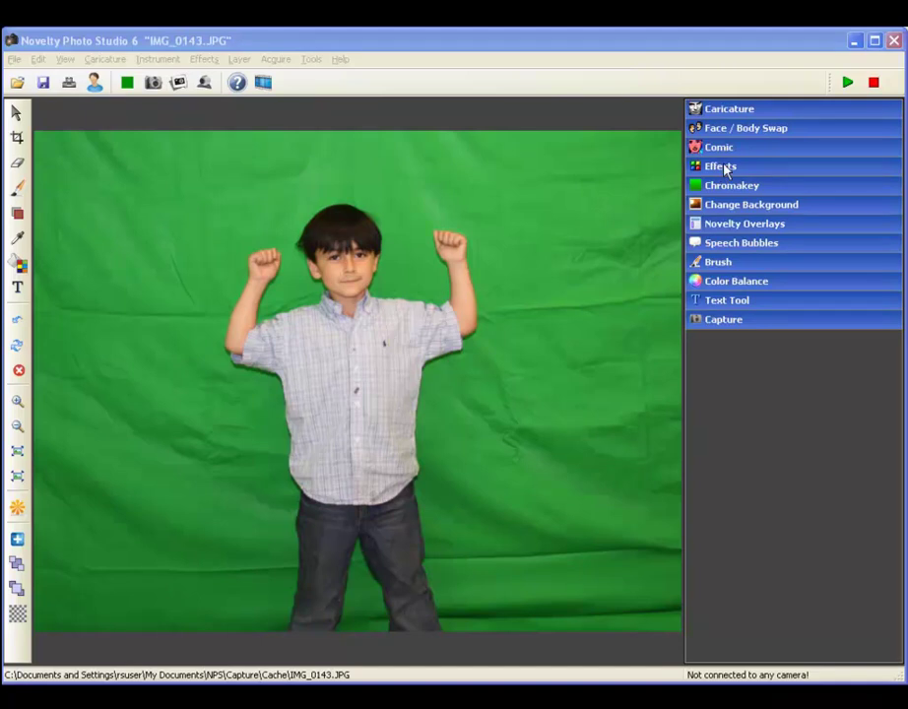
- Add the iSketch white-line overlay on the pink iAdorable background and shift the overlay down-right
left_click(720, 166)
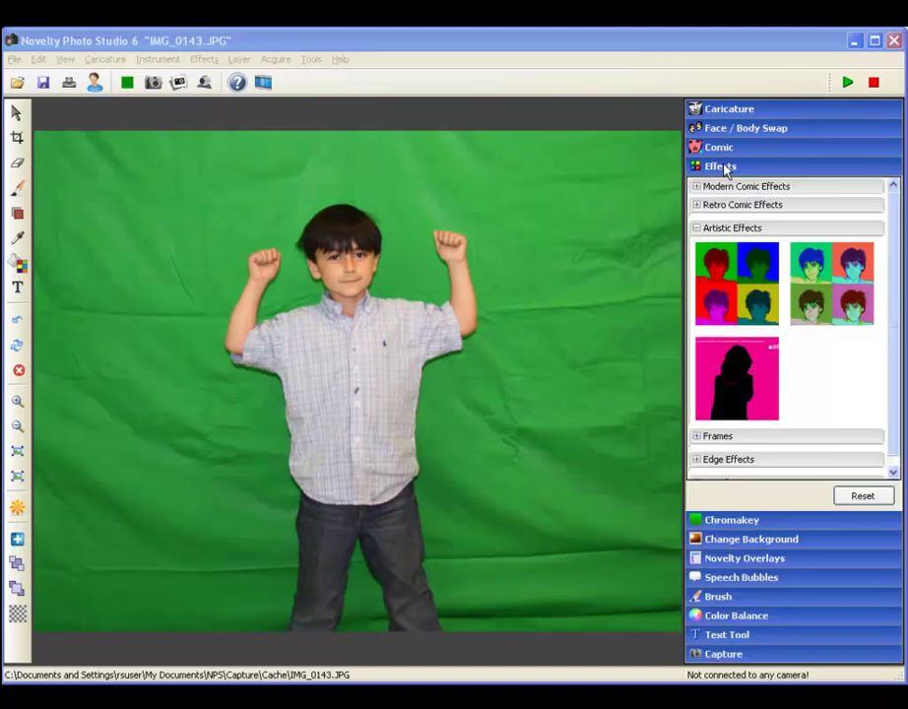
left_click(746, 364)
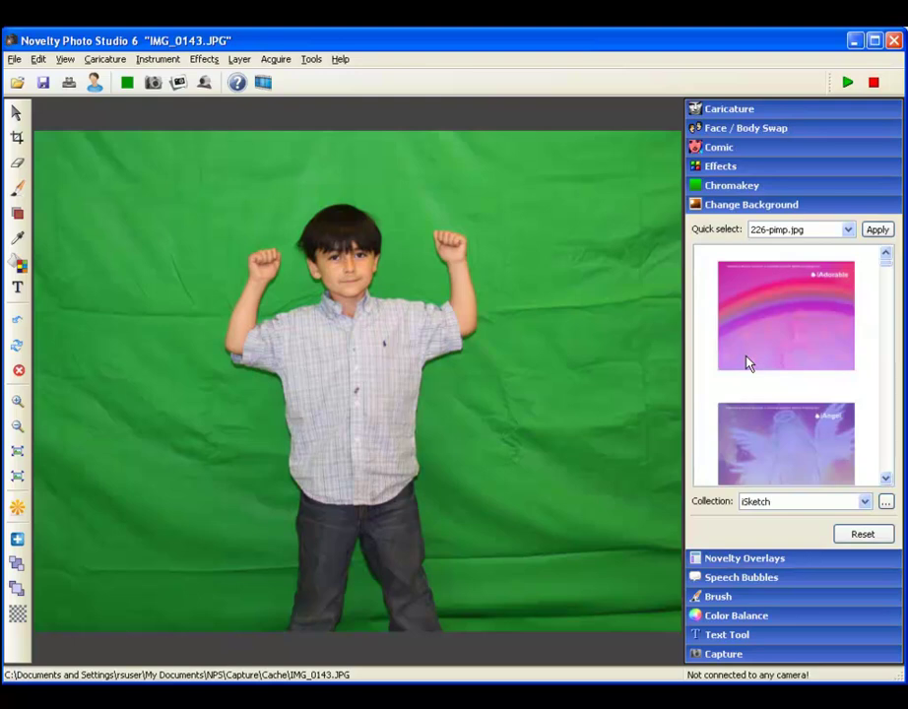
left_click(746, 364)
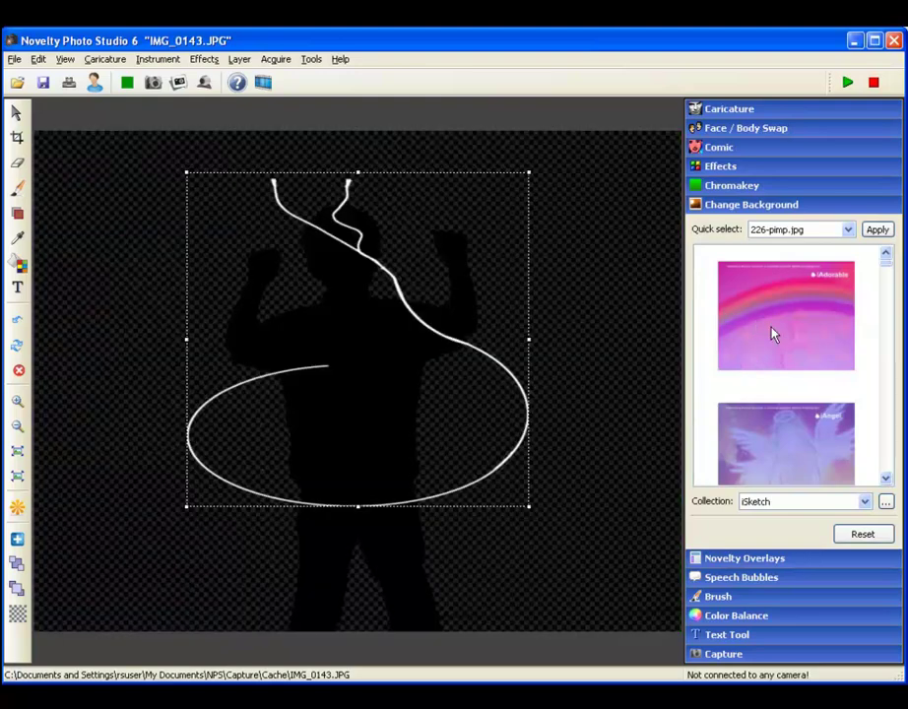
left_click(772, 335)
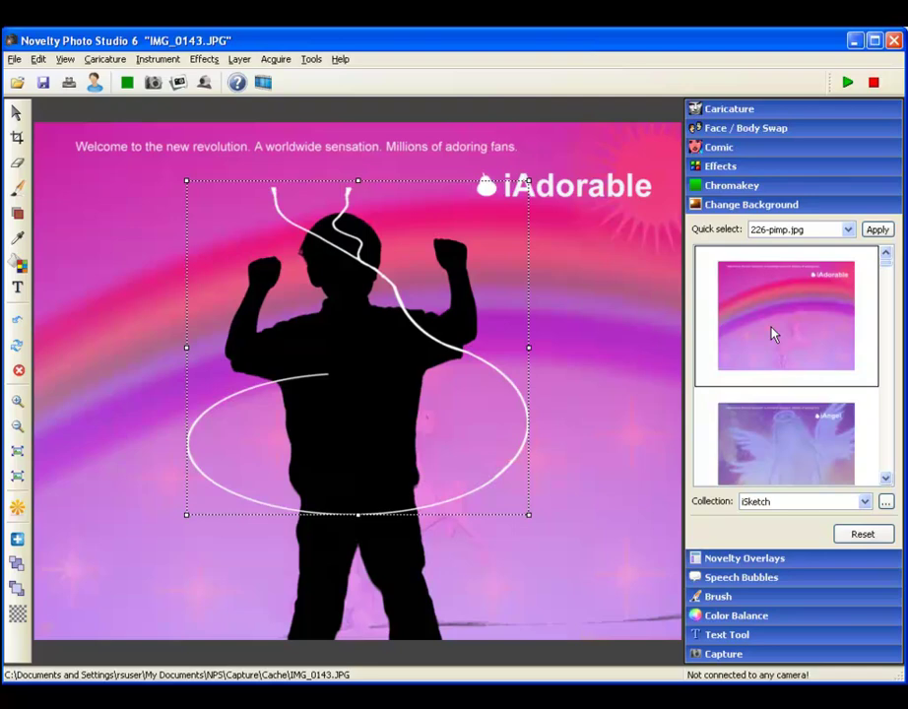
left_click_drag(388, 284, 418, 359)
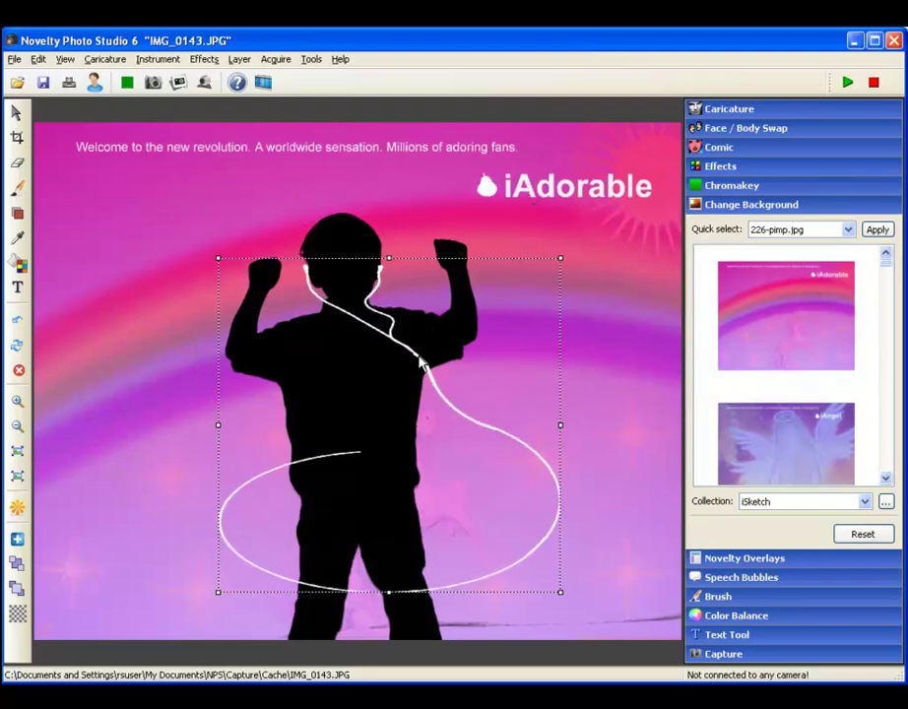
key("e")
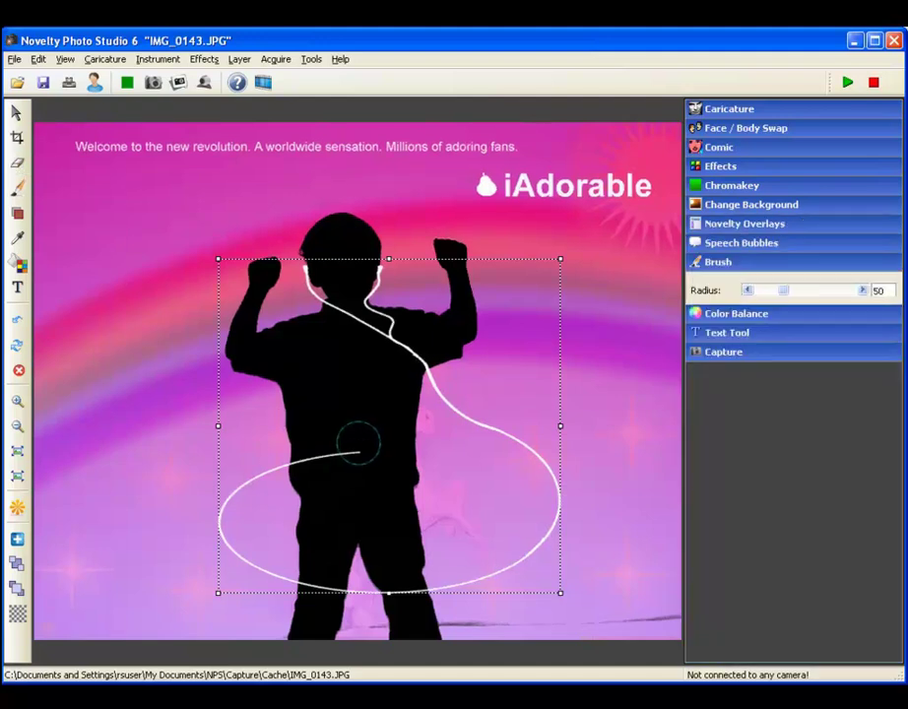
- Cycle backgrounds from angel through the blue iStud, settle on the iSurf wave, and open printing
left_click(739, 205)
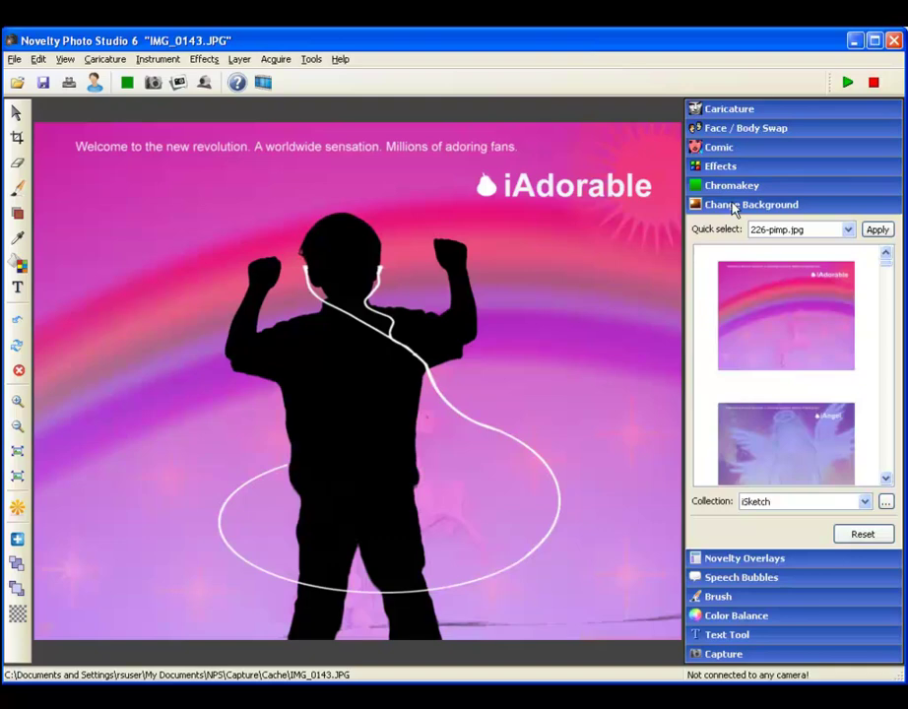
left_click(821, 421)
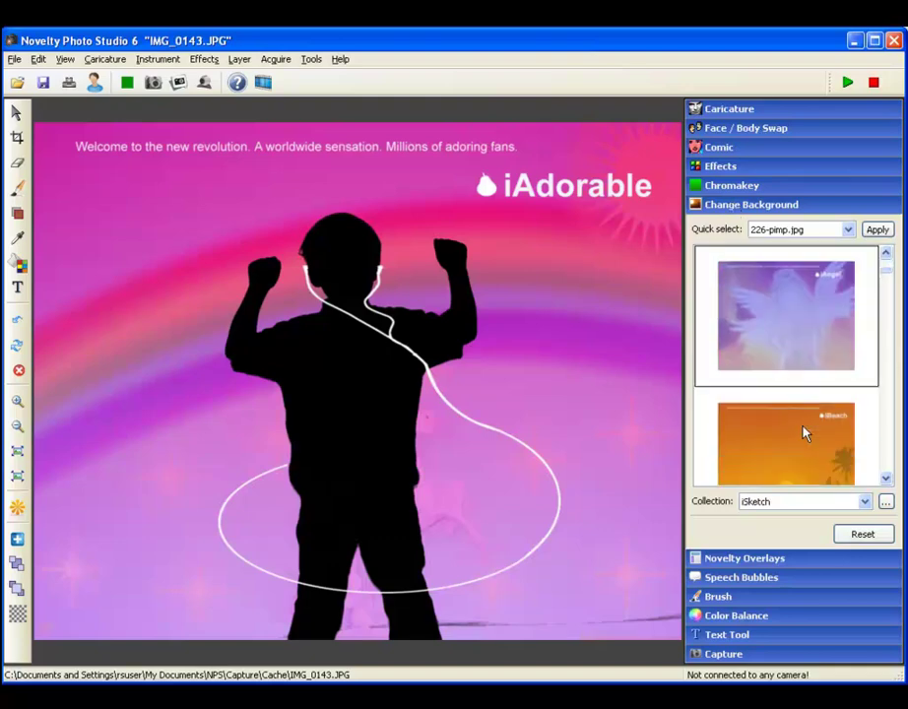
left_click(804, 433)
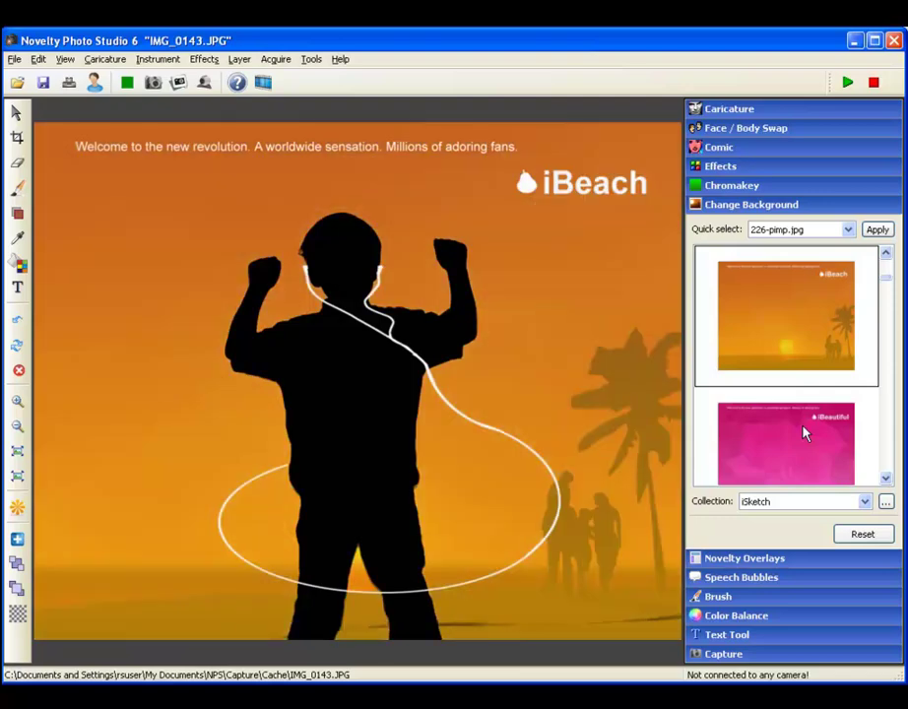
left_click(803, 433)
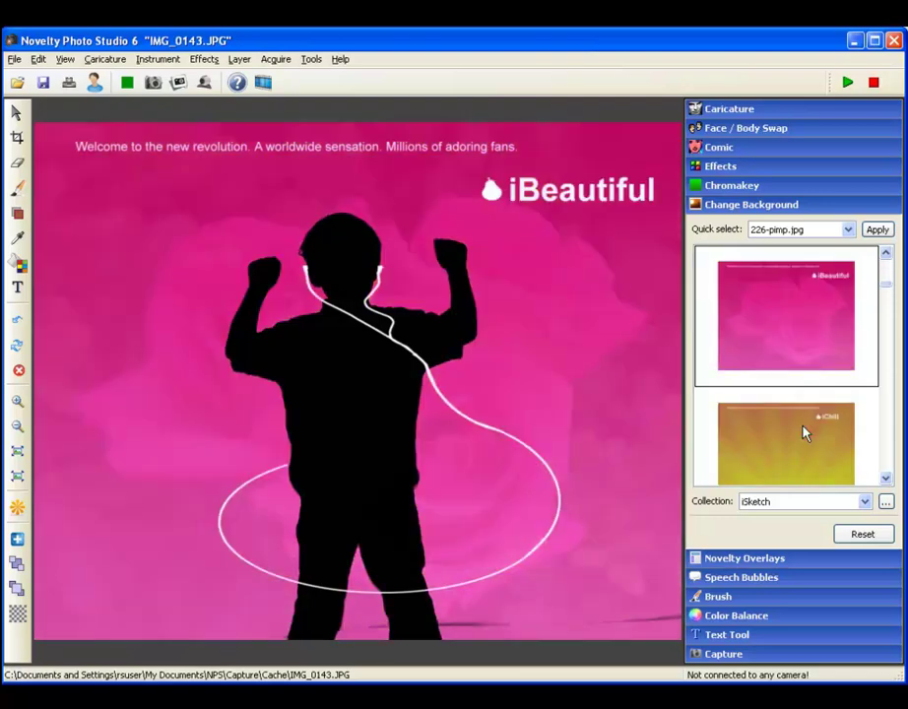
left_click(804, 434)
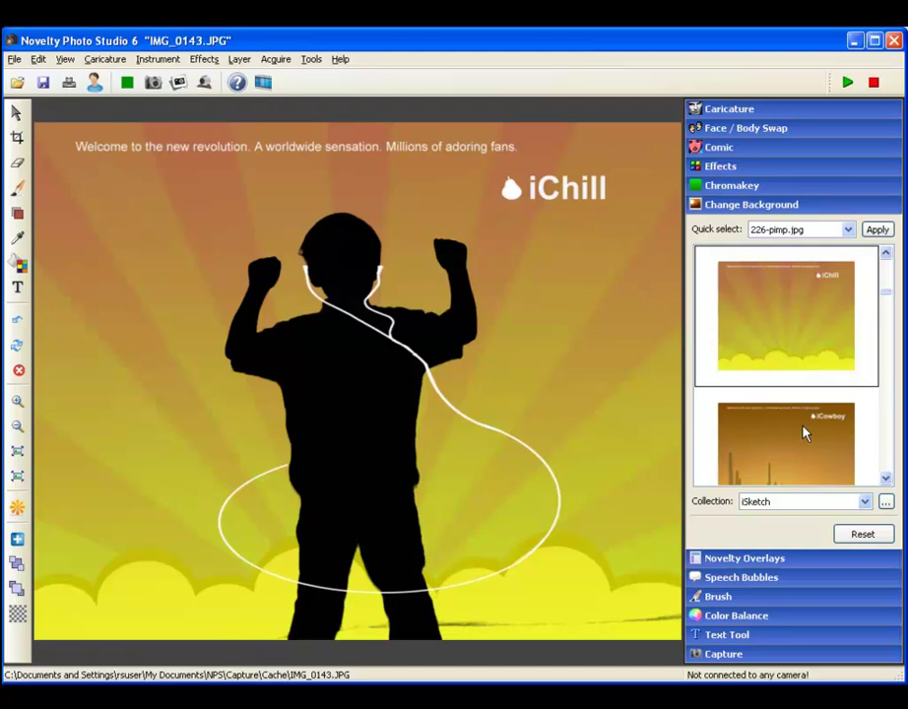
left_click(803, 433)
left_click(804, 433)
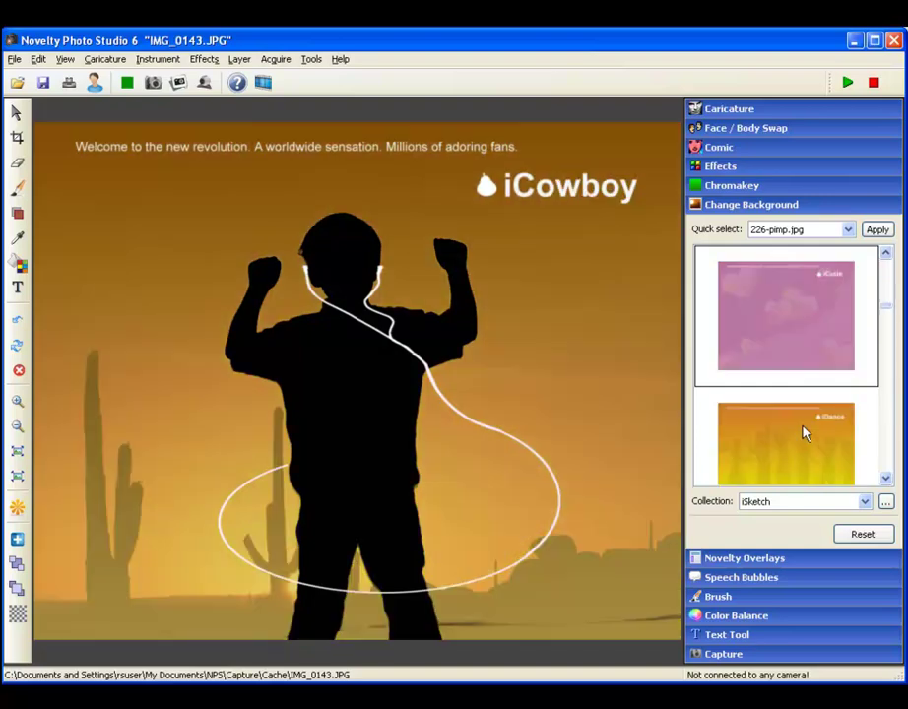
left_click(804, 433)
left_click(804, 433)
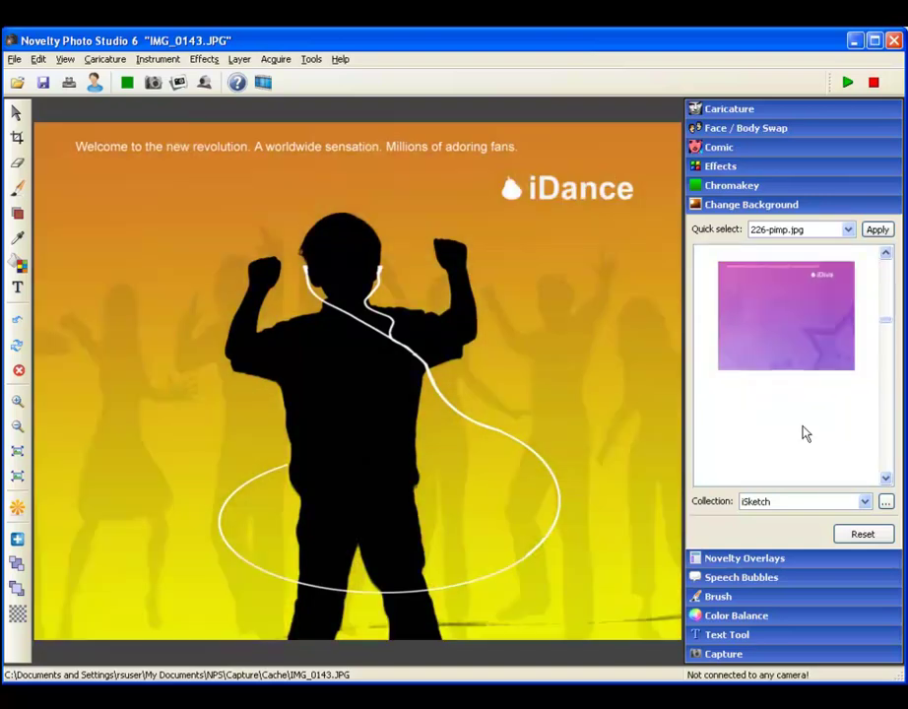
left_click(804, 433)
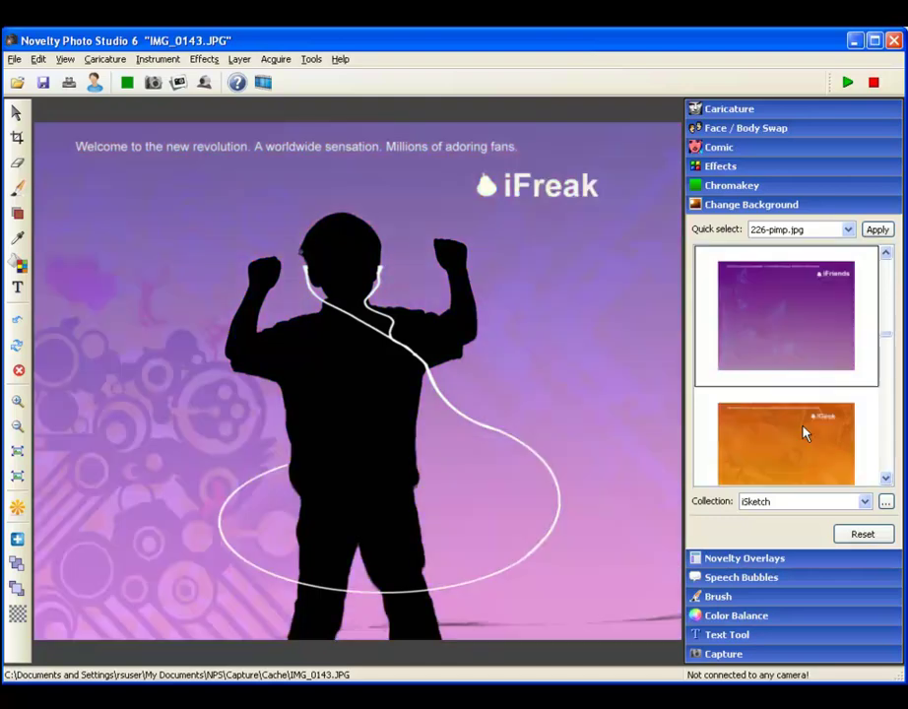
left_click(804, 433)
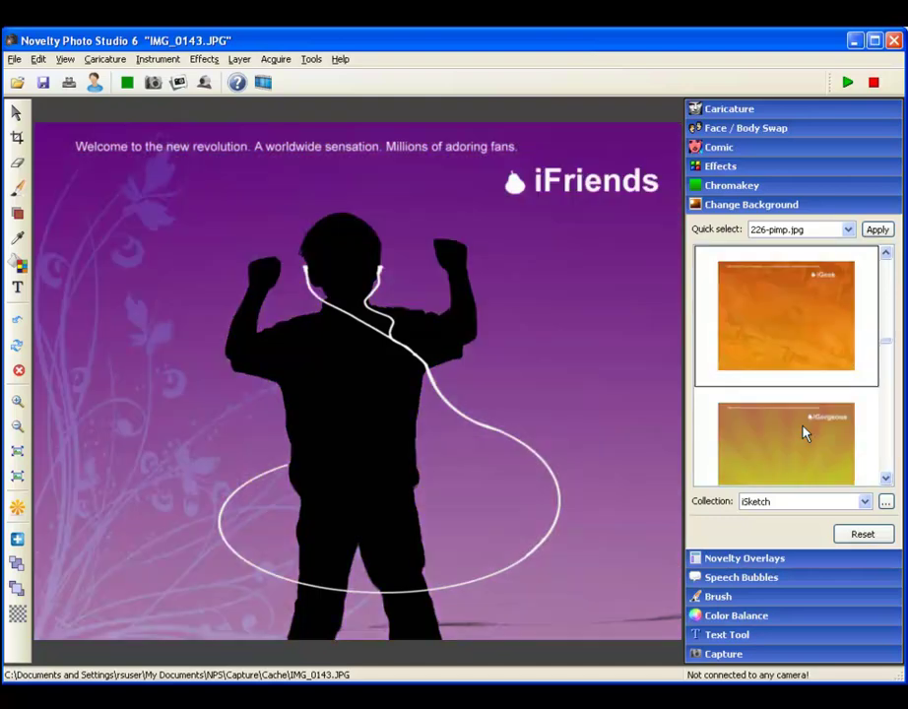
left_click(803, 433)
left_click(803, 434)
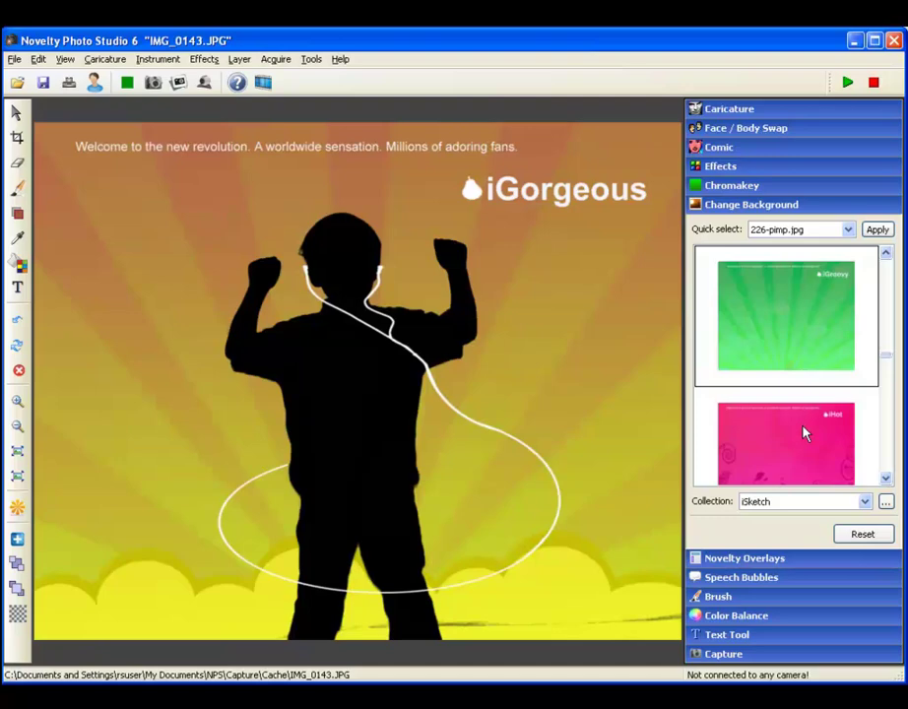
left_click(804, 434)
left_click(803, 434)
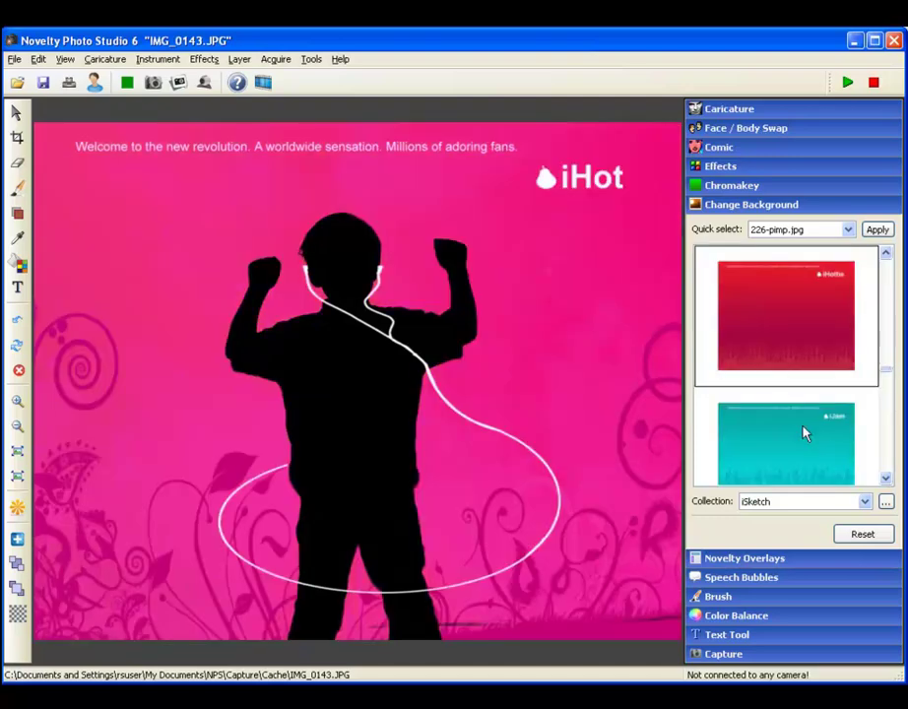
left_click(804, 433)
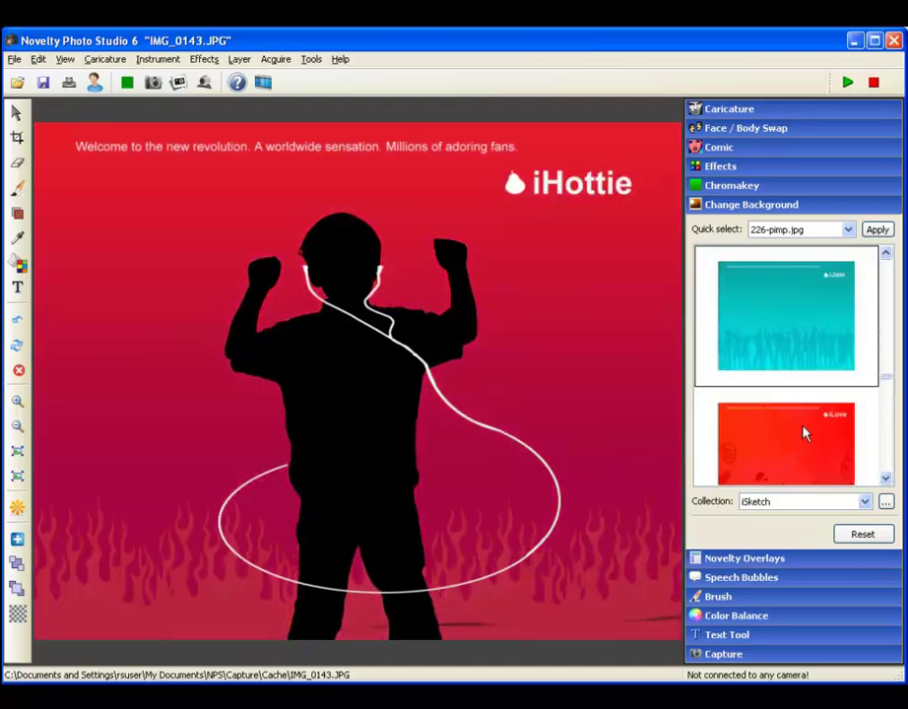
left_click(803, 433)
left_click(804, 433)
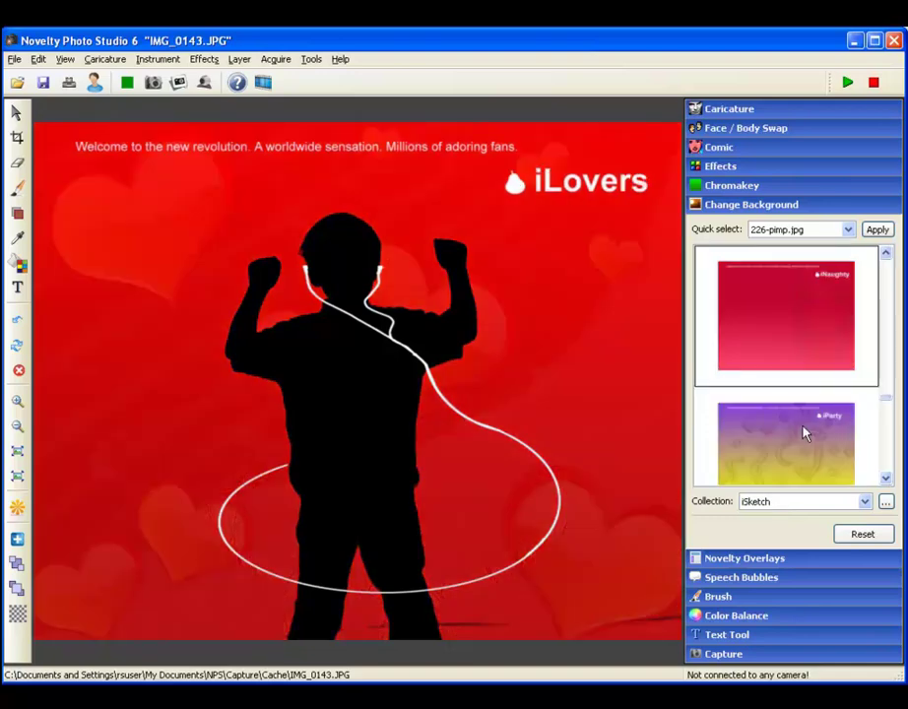
left_click(804, 434)
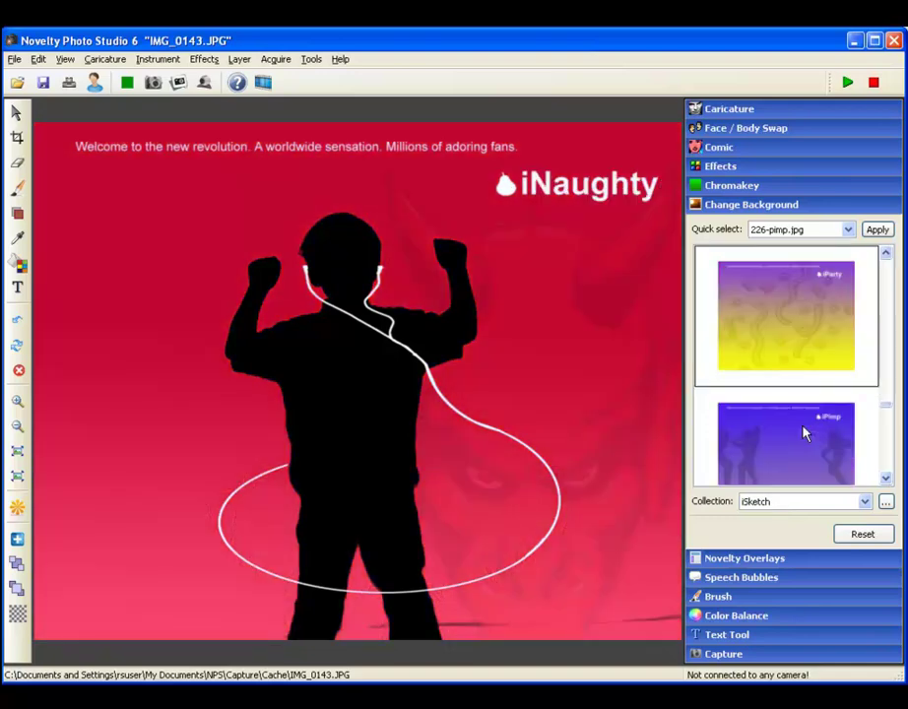
left_click(803, 433)
left_click(803, 433)
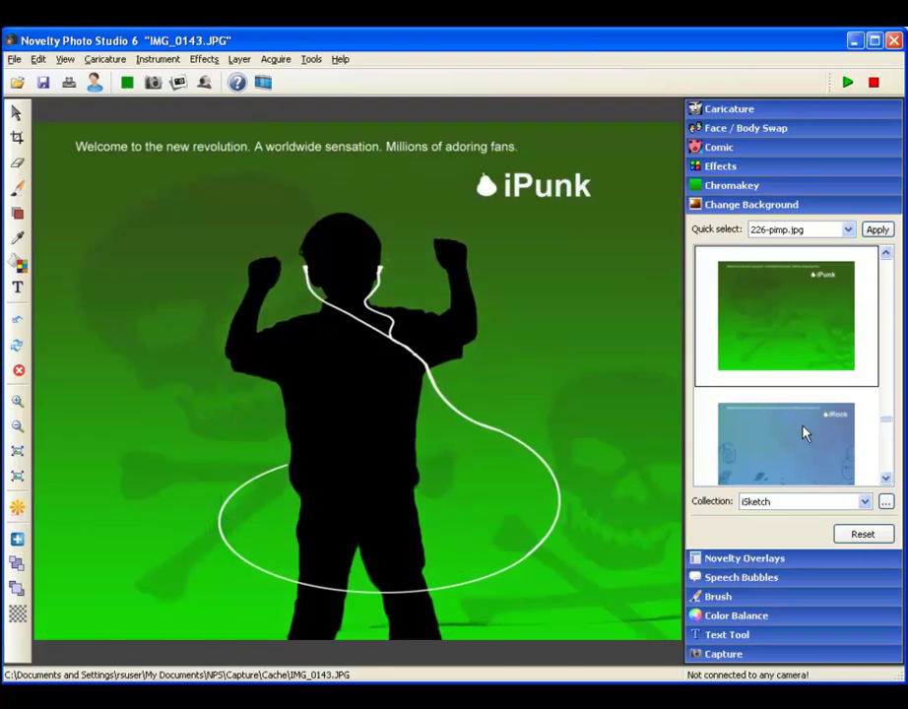
left_click(803, 433)
left_click(803, 434)
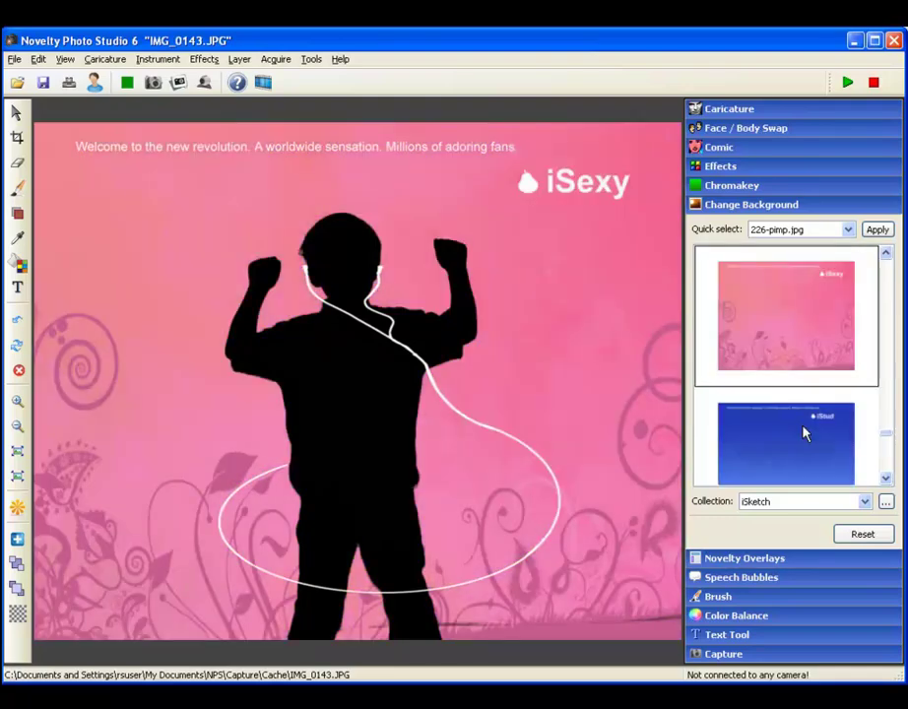
left_click(803, 433)
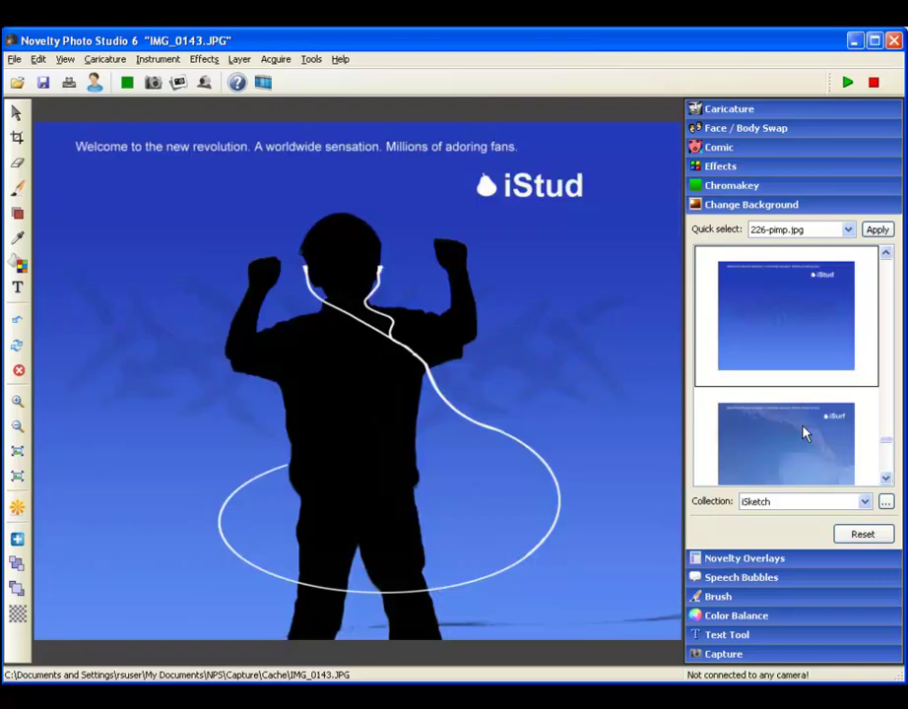
left_click(803, 433)
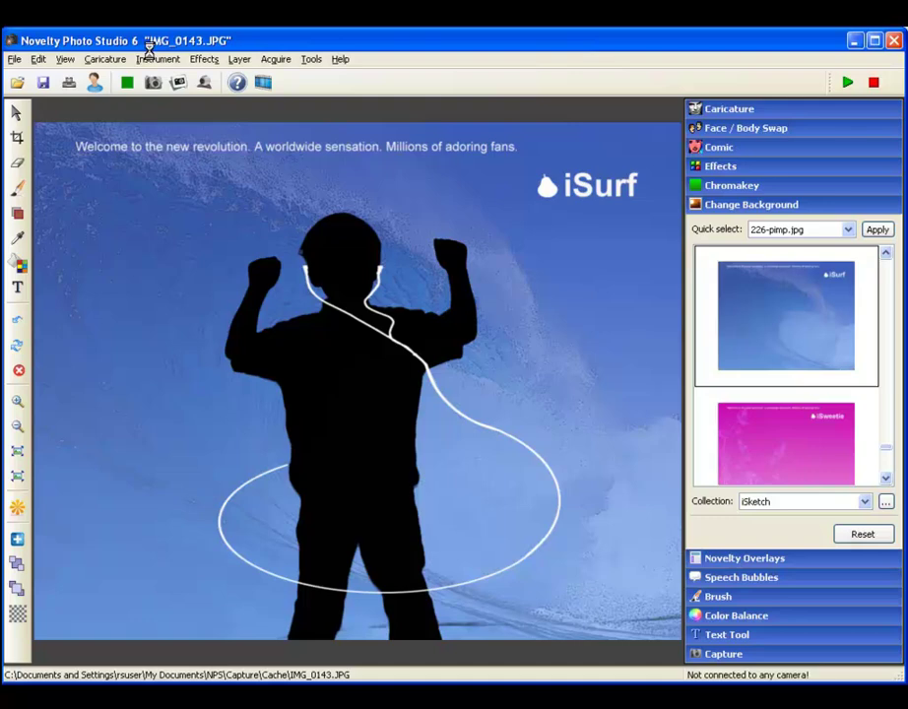
left_click(70, 83)
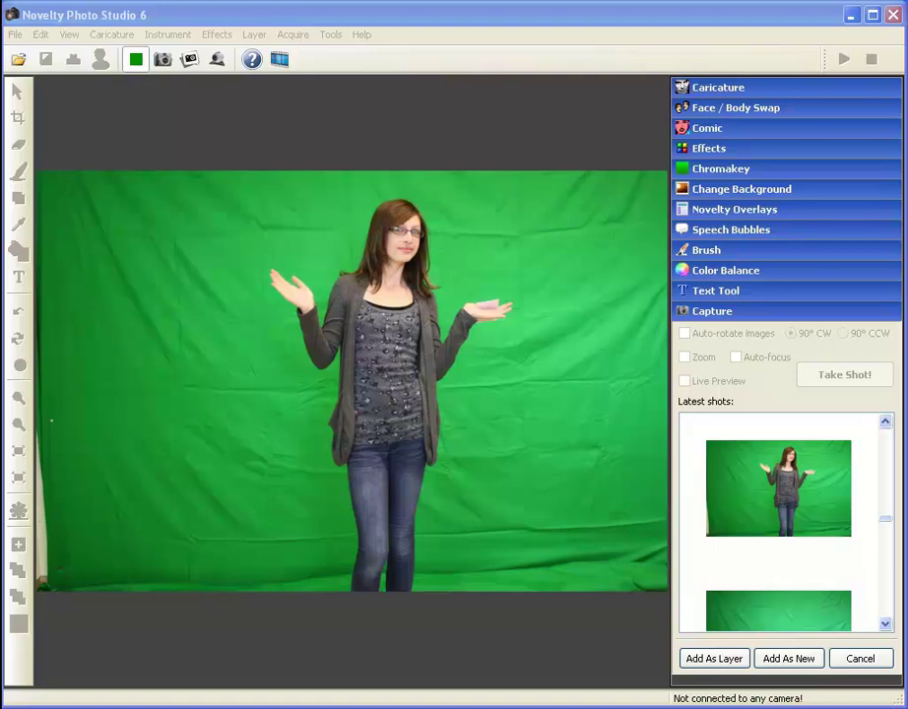
- Add the girl's first Latest shot as a new image, start preset recording, and key out the green
left_click(135, 63)
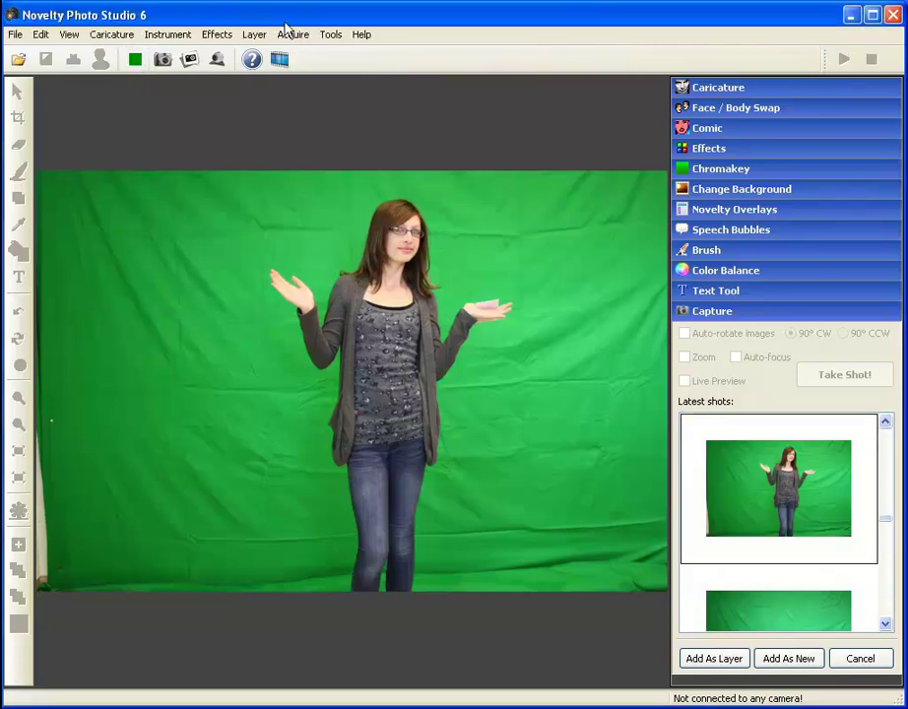
left_click(775, 664)
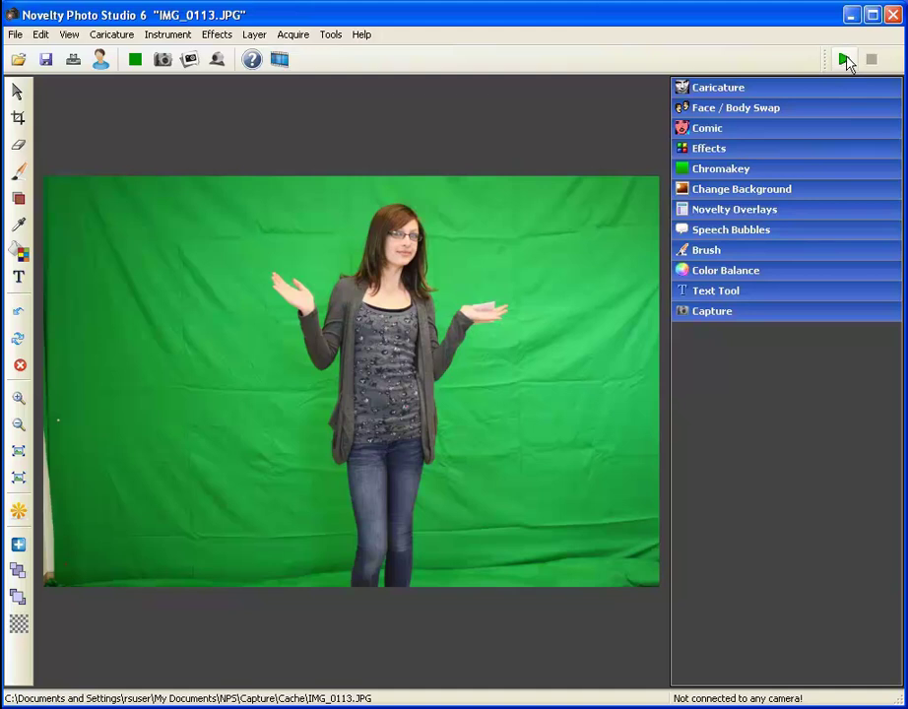
left_click(845, 60)
left_click(741, 171)
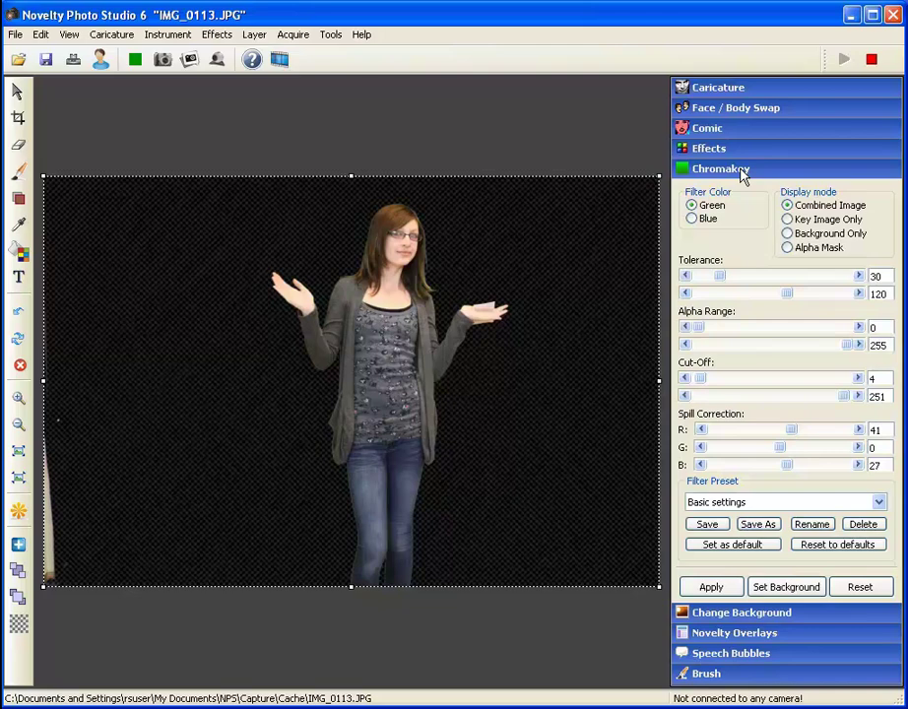
left_click(783, 589)
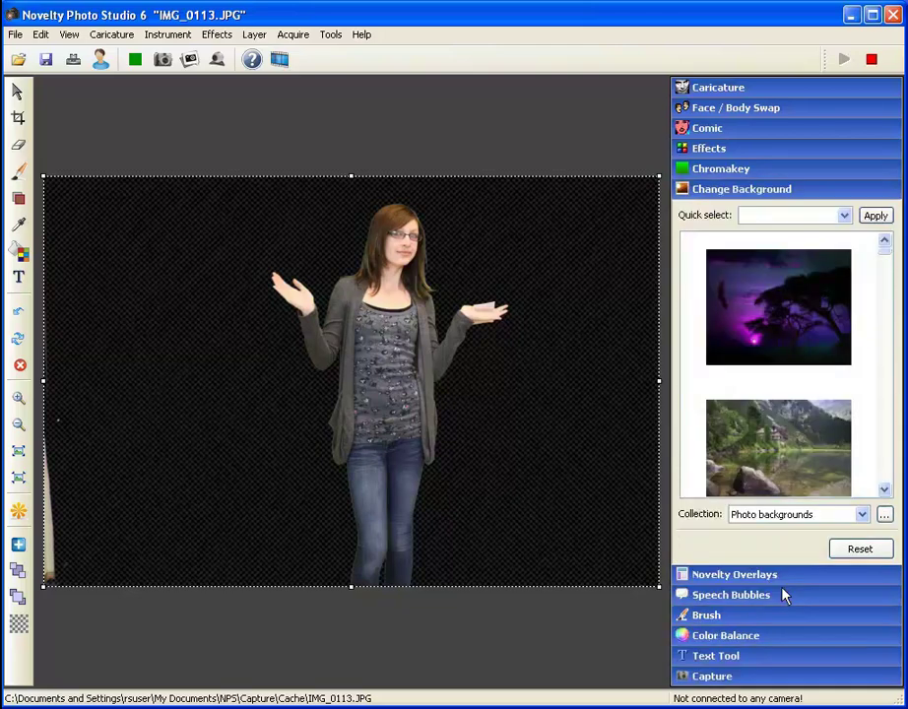
- Switch to the Eastlake collection, use the blue spotlit stage backdrop, and add the East Lake Idol overlay
left_click(831, 514)
left_click(830, 529)
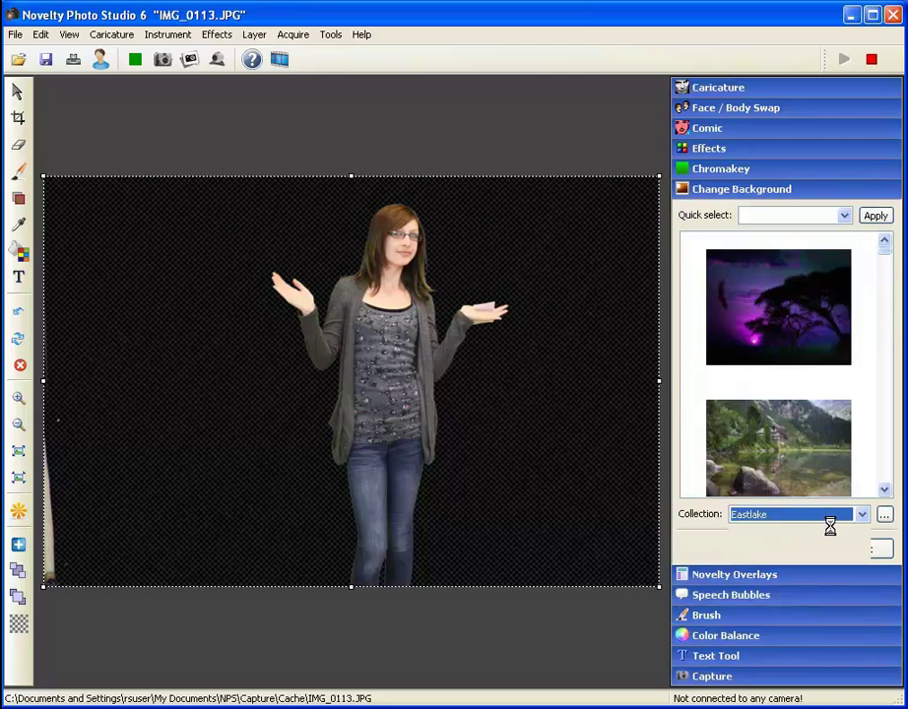
left_click(884, 489)
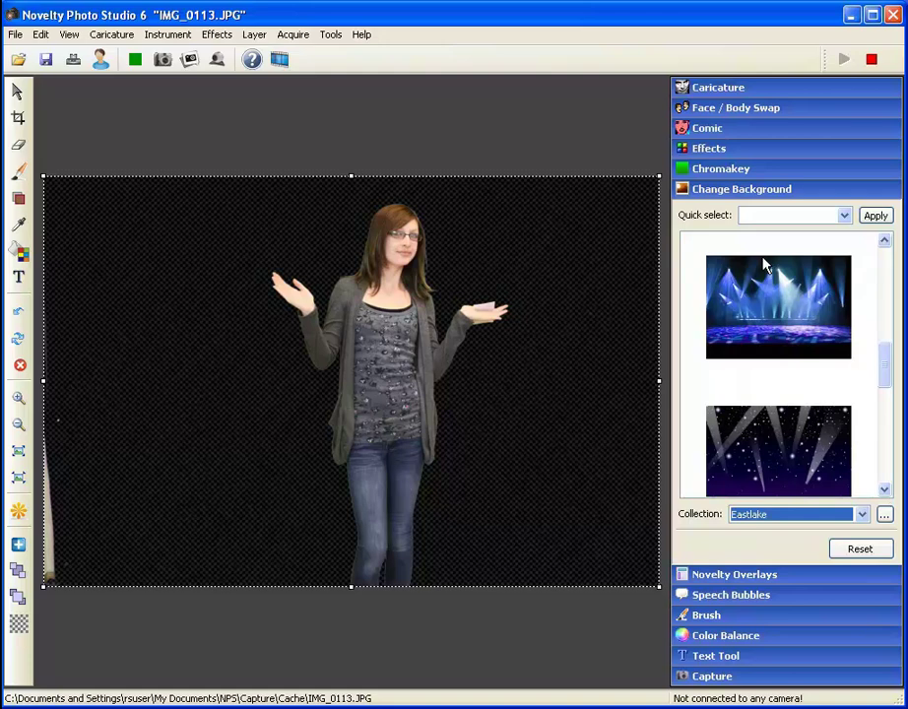
left_click(766, 305)
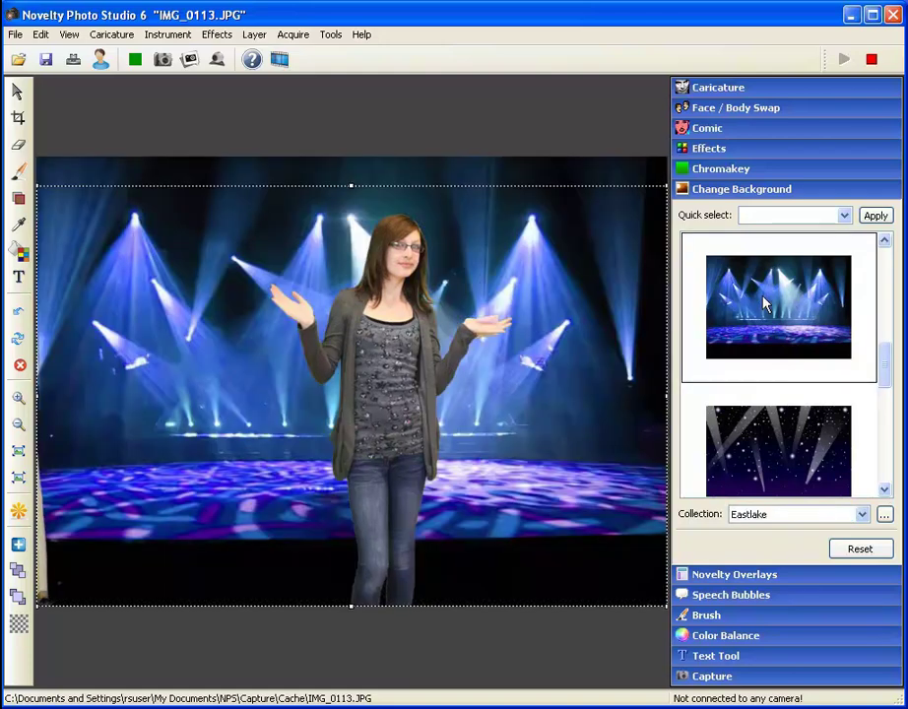
left_click(753, 575)
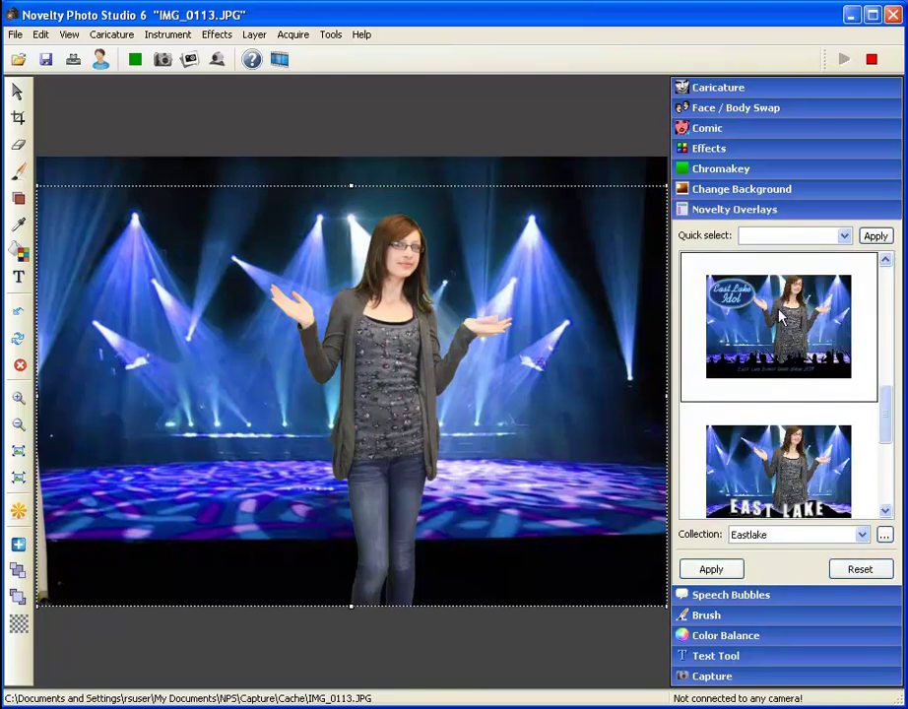
left_click(781, 315)
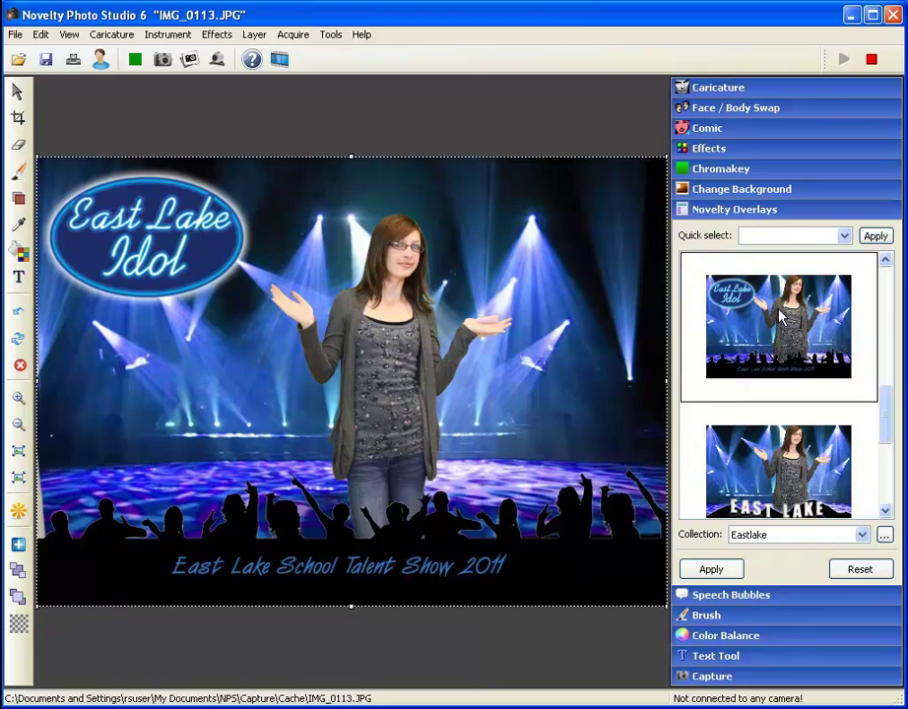
- Stop recording and save the keying, stage and overlay setup as preset 19
left_click(872, 61)
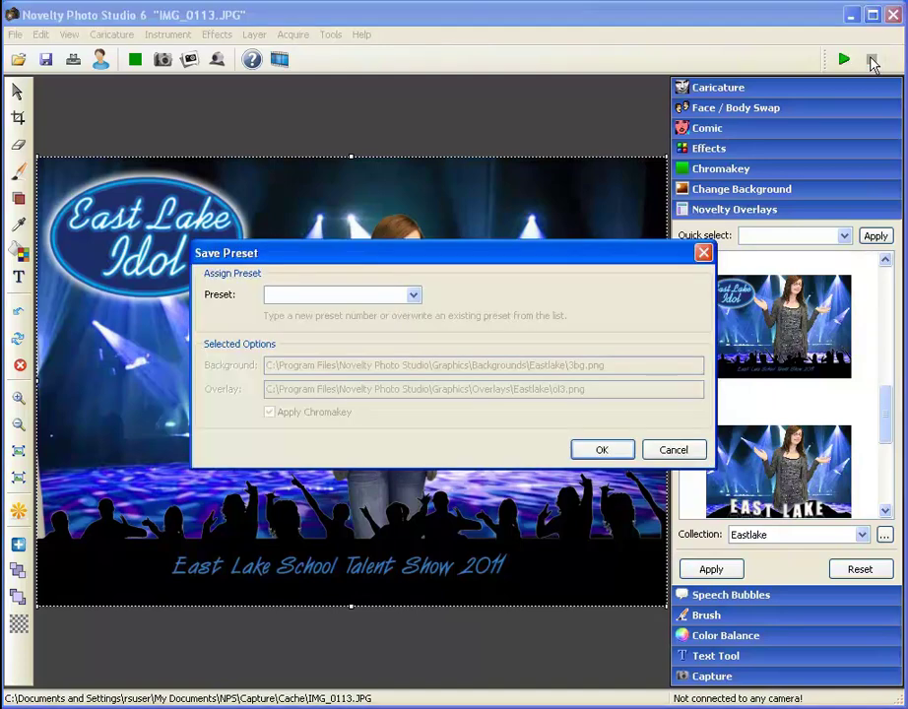
left_click(336, 292)
type("19")
left_click(596, 454)
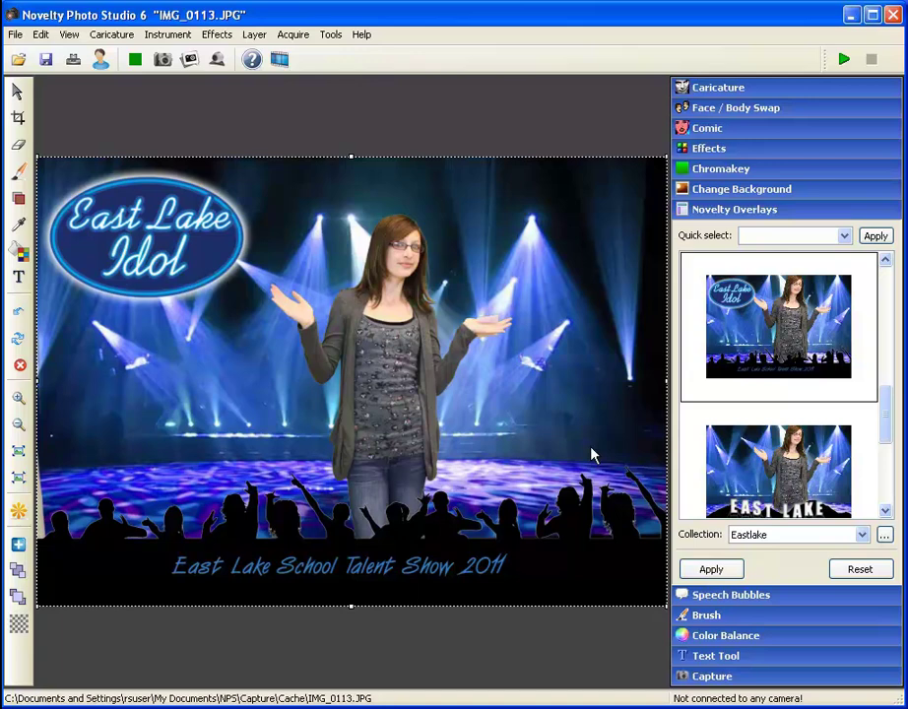
- Open the boy's green-screen shot IMG_0144.JPG from Capture as a new East Lake Idol image
left_click(725, 677)
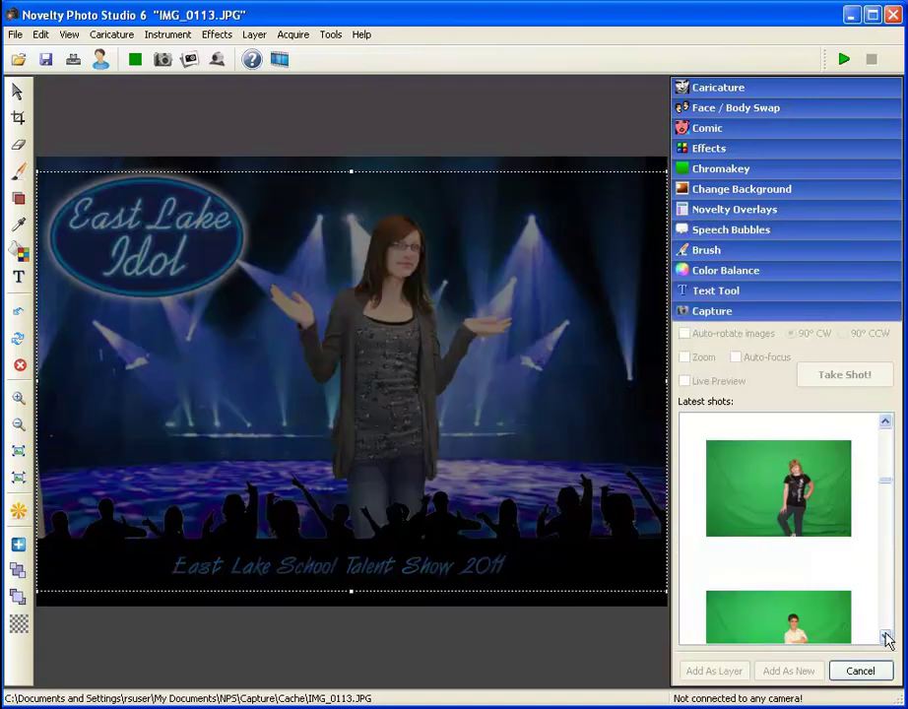
left_click(885, 638)
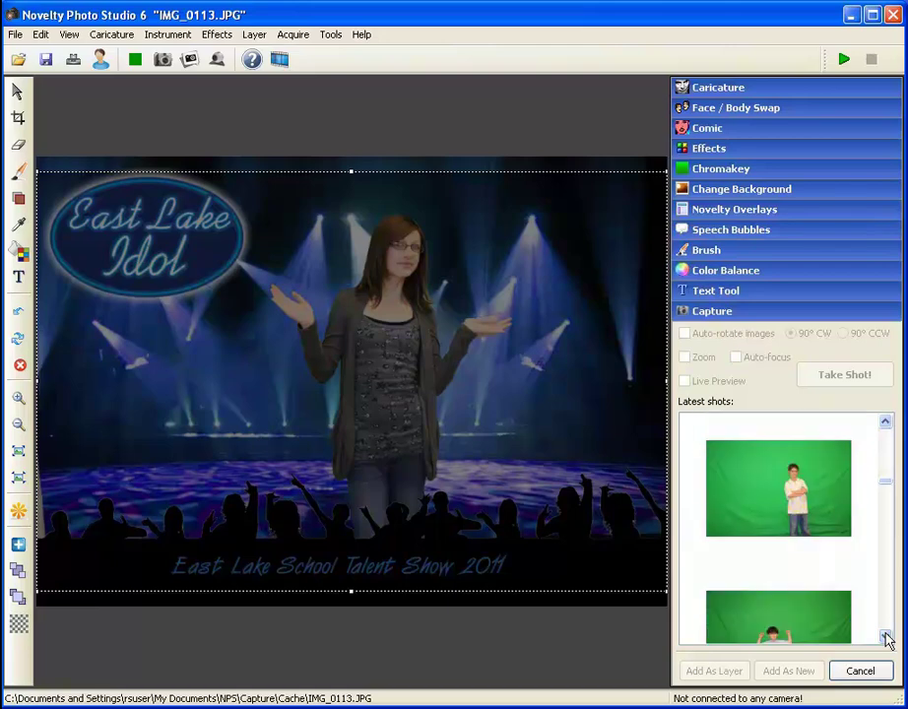
left_click(800, 497)
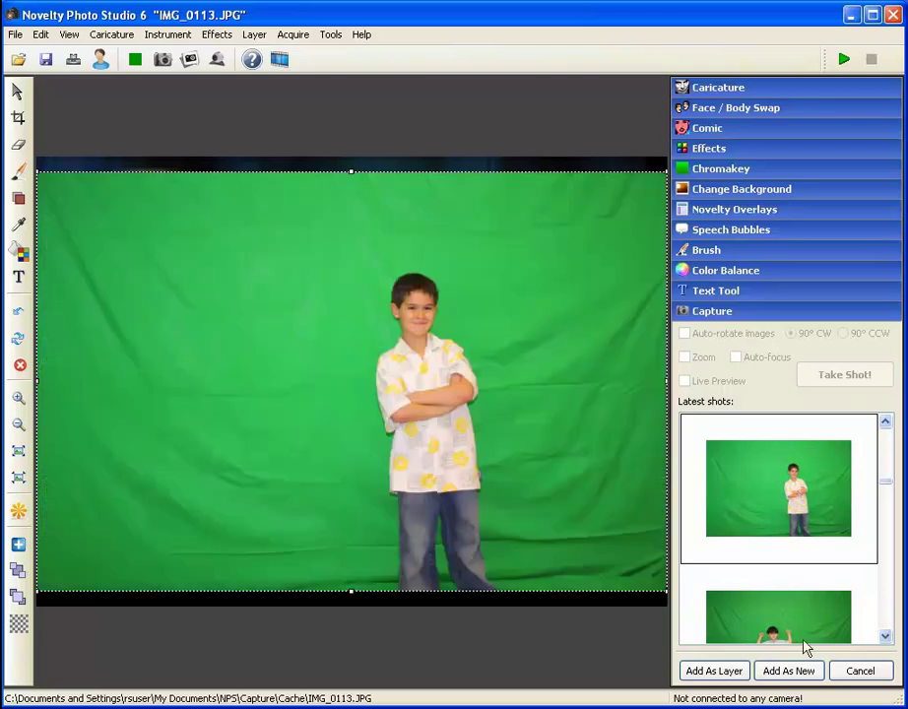
left_click(805, 671)
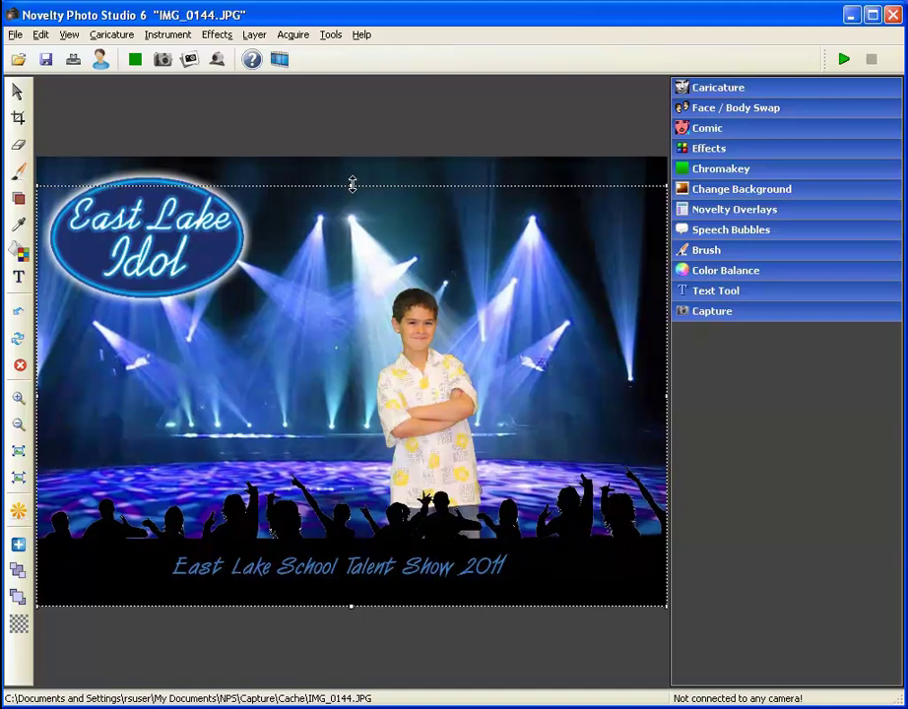
- Enlarge the boy cutout, move it left of centre on the stage, and deselect it
left_click_drag(351, 185, 347, 92)
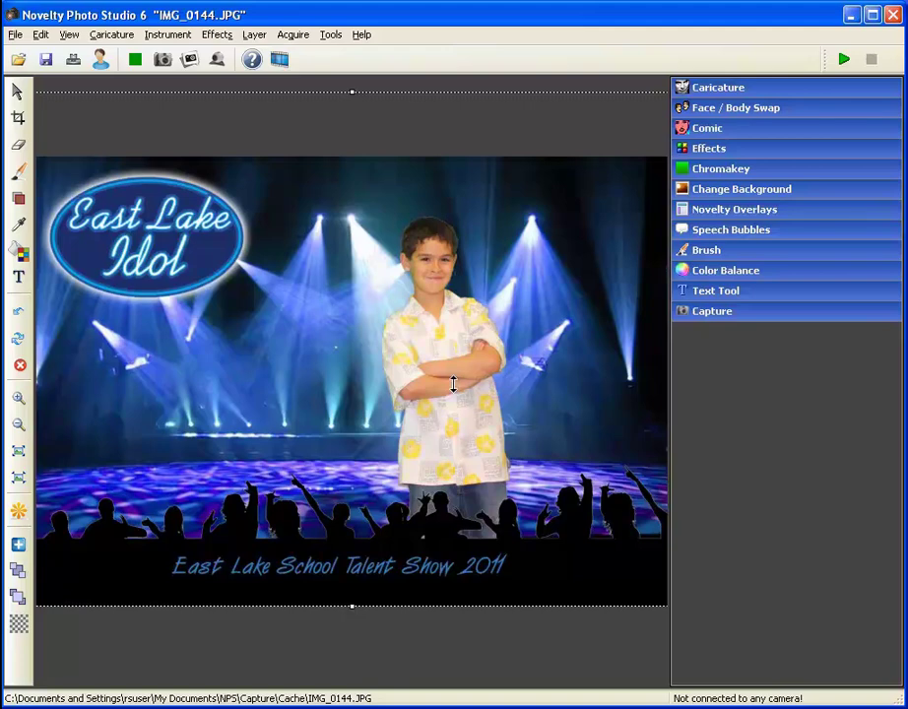
left_click_drag(453, 384, 368, 382)
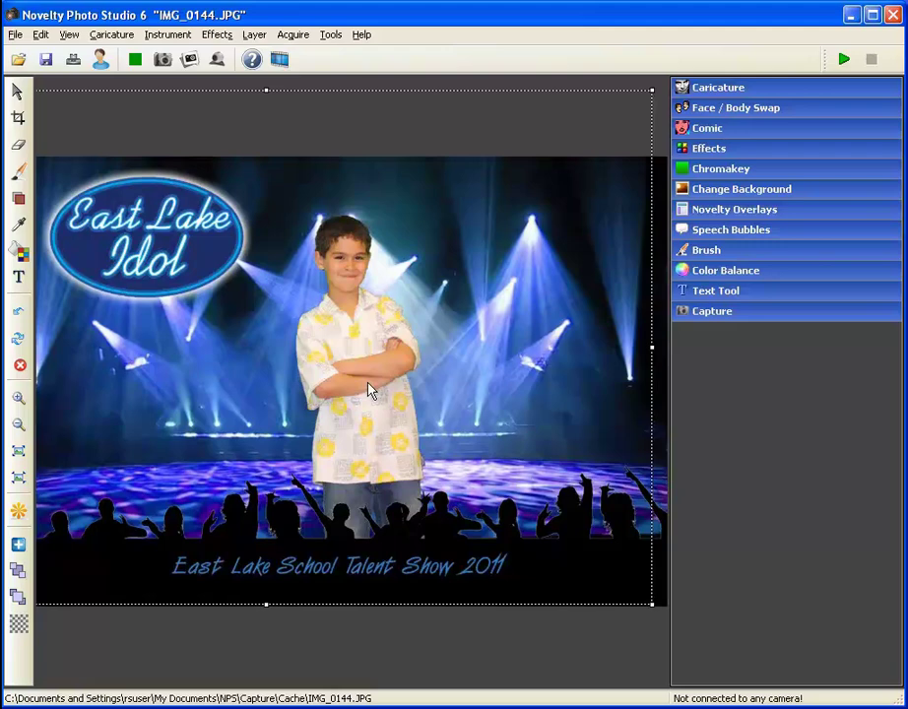
left_click(268, 648)
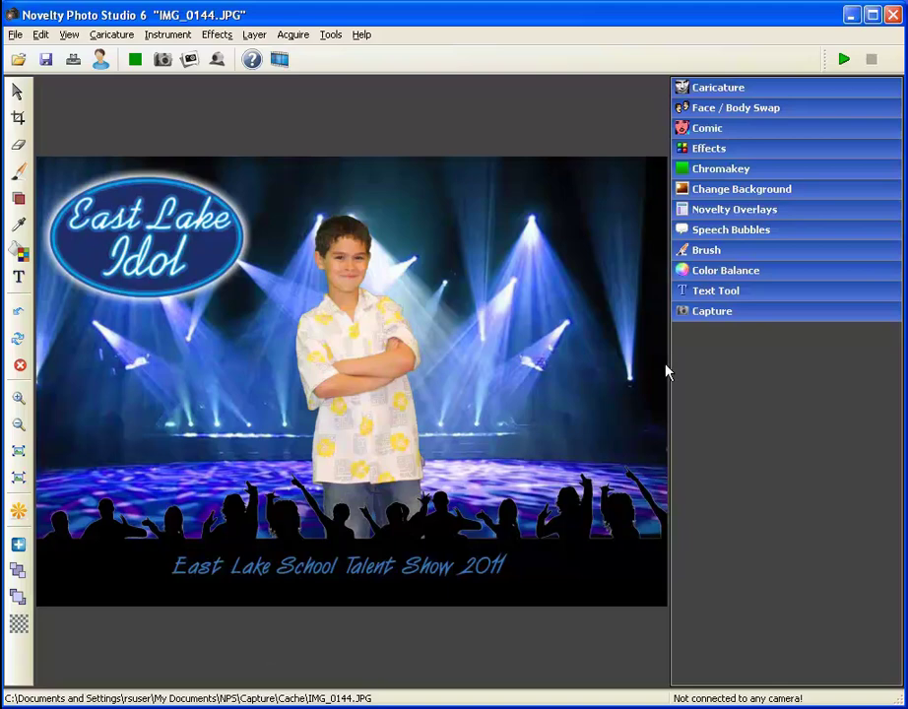
- Add the blonde girl's shot IMG_0125.JPG as a new image, enlarge her, and shift her left
left_click(702, 313)
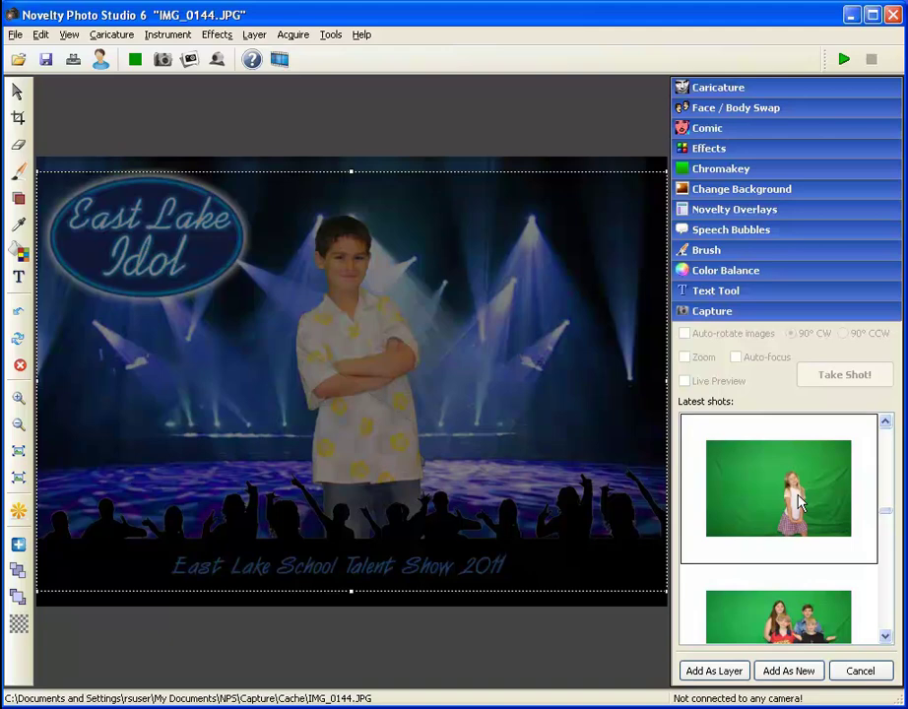
left_click(784, 670)
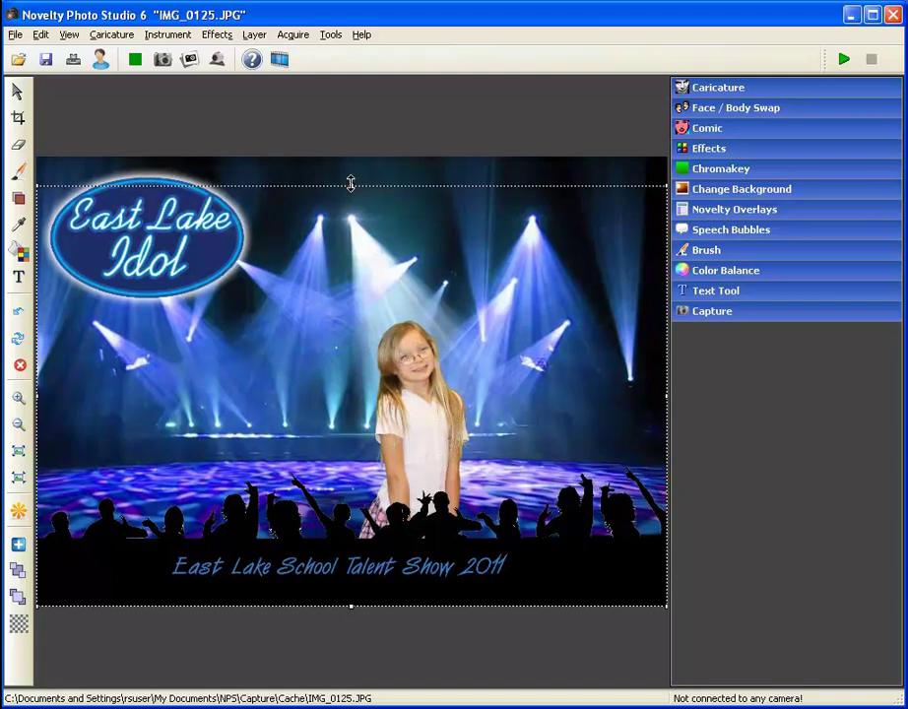
left_click_drag(351, 183, 342, 38)
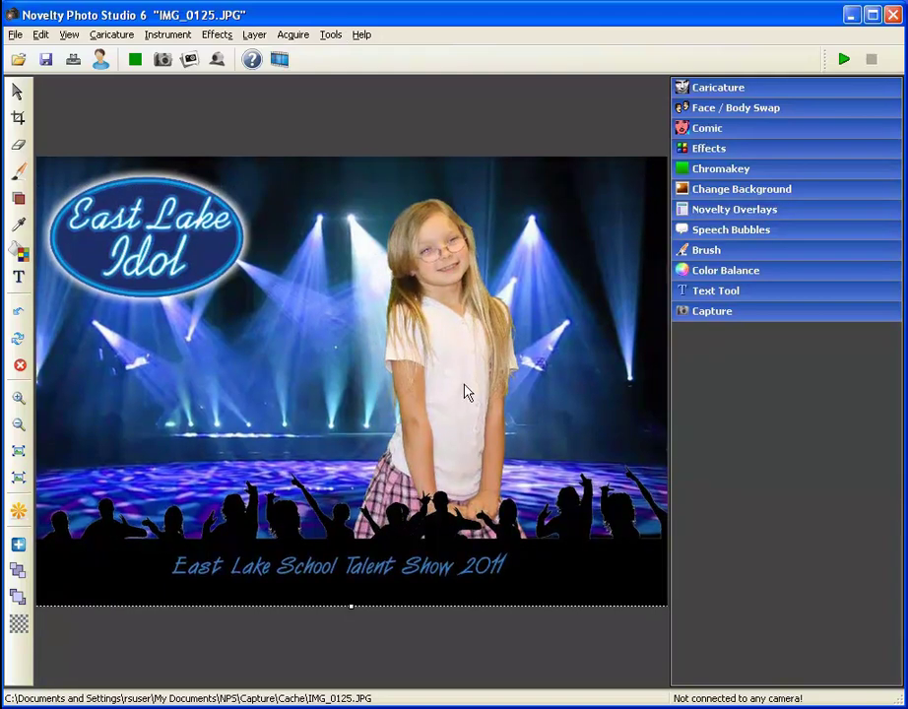
left_click_drag(464, 391, 389, 399)
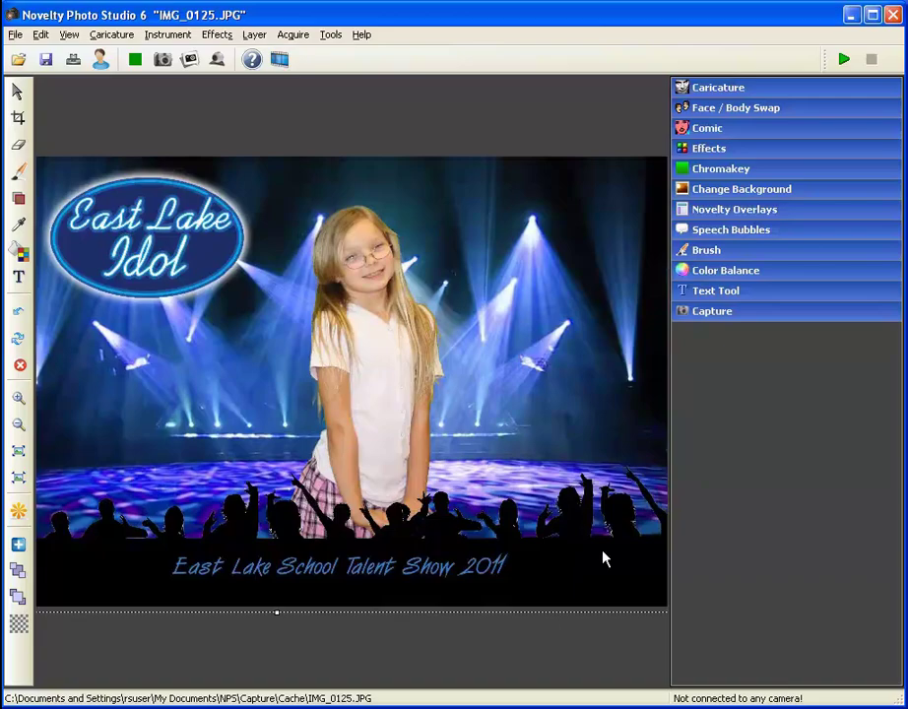